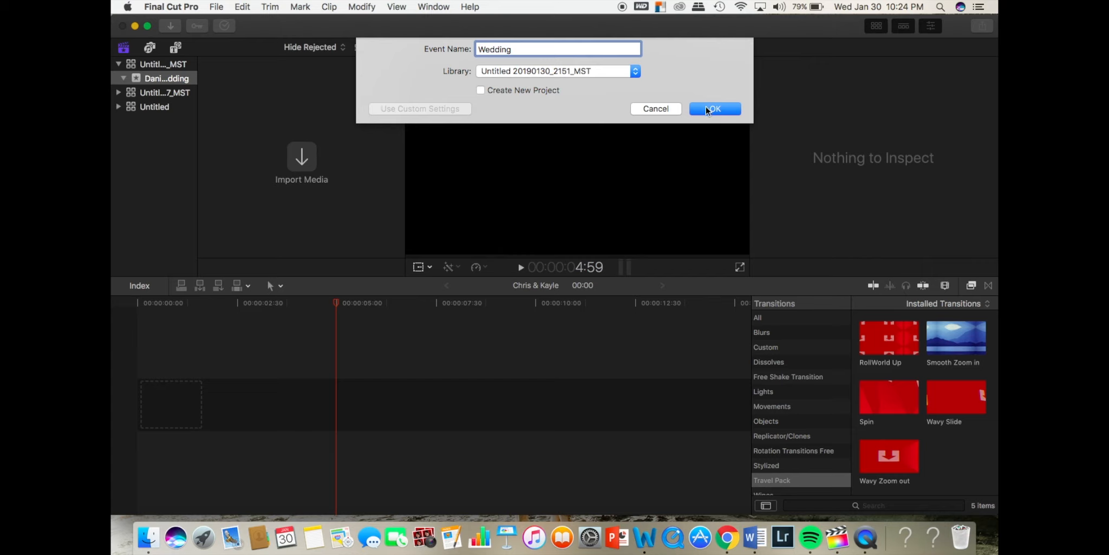
Step: Create the Wedding event and import clips HL4A0099 through HL4A0144 into it from the couple's wedding folder on the Desktop
{"action": "left_click", "coordinate": [706, 109]}
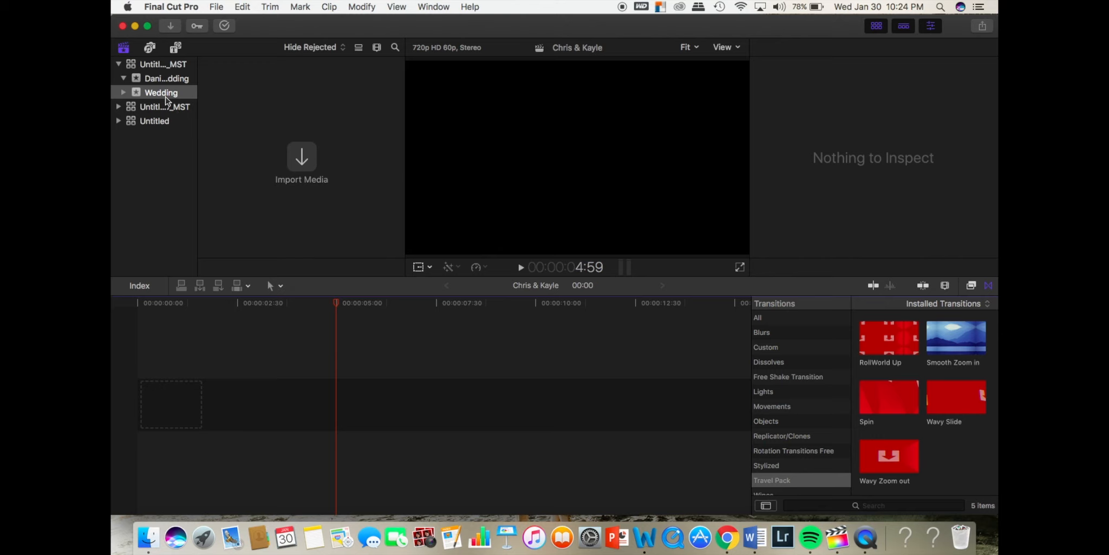
{"action": "left_click", "coordinate": [302, 154]}
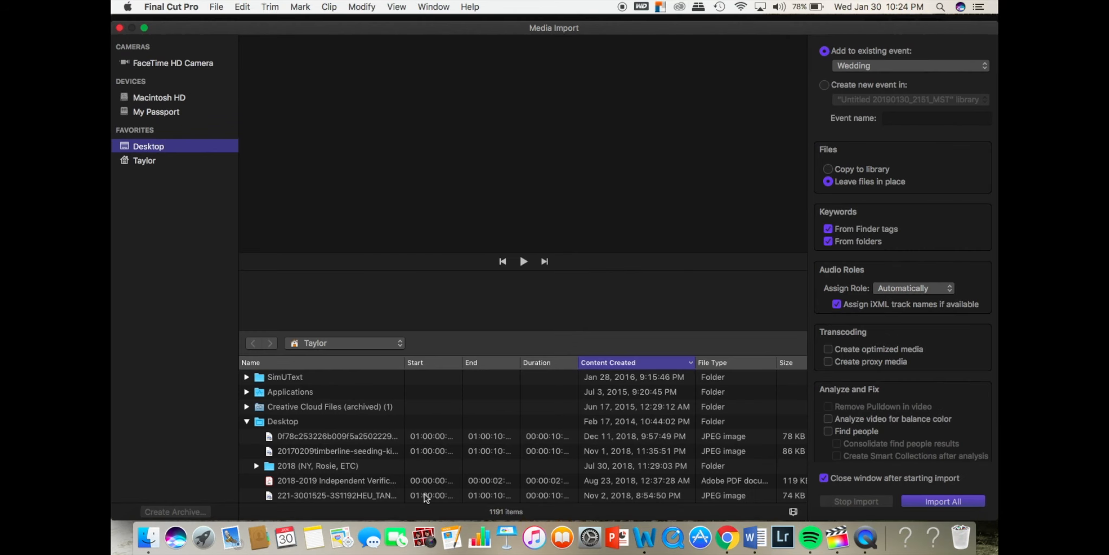
{"action": "scroll", "coordinate": [490, 448], "scroll_direction": "down", "scroll_amount": 10}
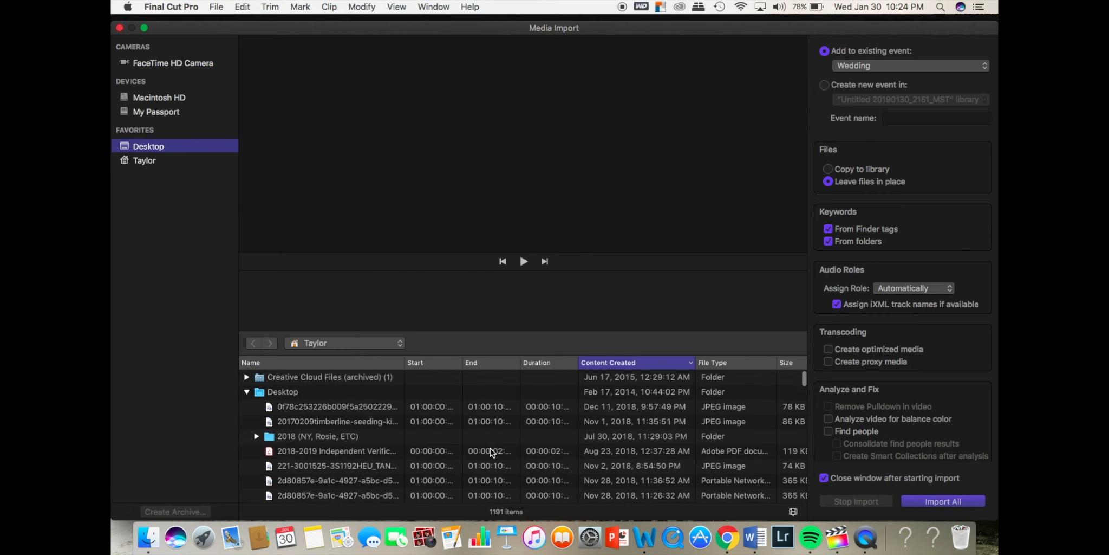
{"action": "scroll", "coordinate": [490, 448], "scroll_direction": "down", "scroll_amount": 5}
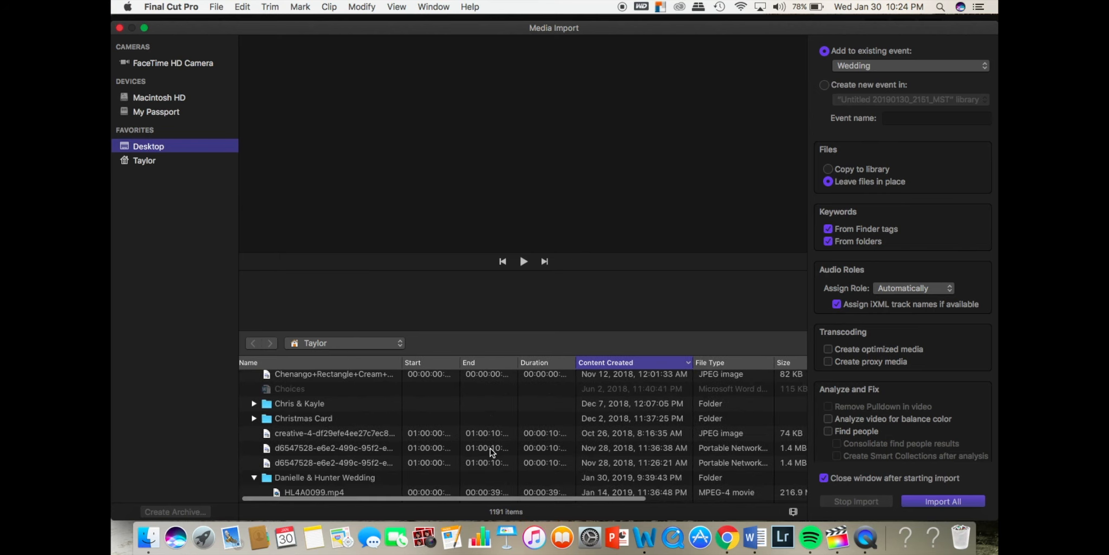
{"action": "scroll", "coordinate": [490, 448], "scroll_direction": "down", "scroll_amount": 5}
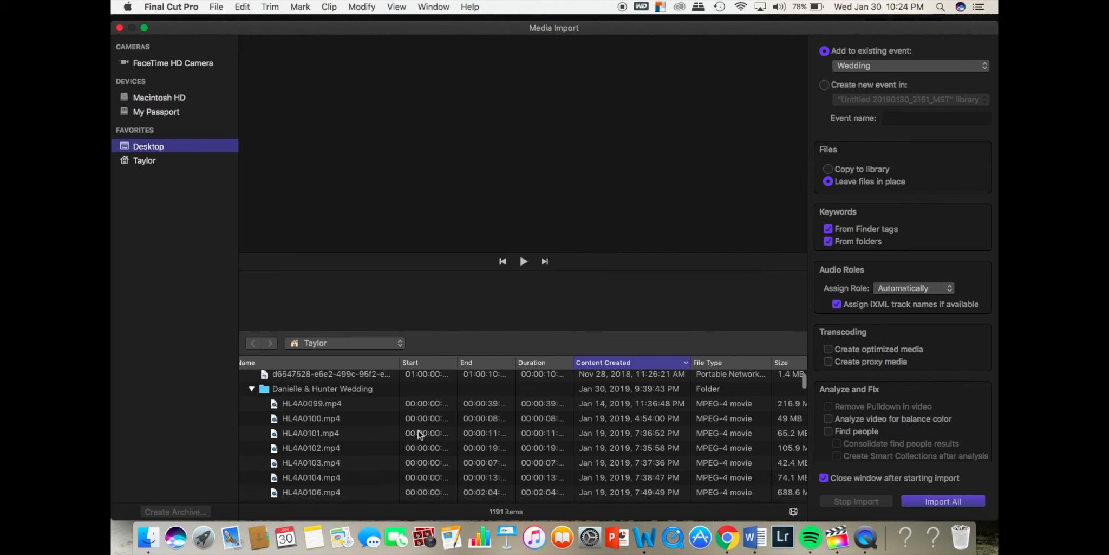
{"action": "left_click", "coordinate": [361, 408]}
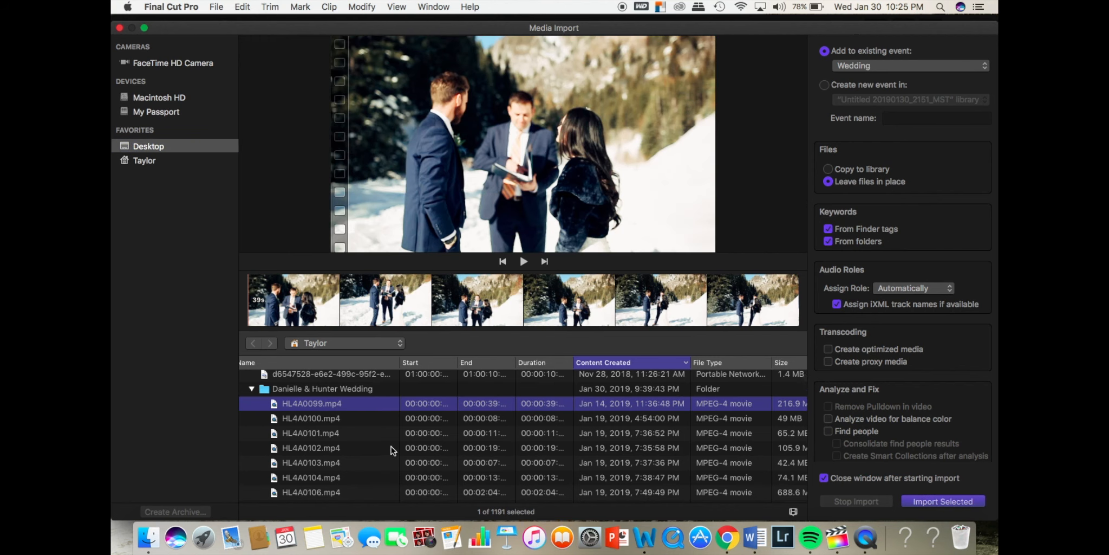
{"action": "scroll", "coordinate": [391, 447], "scroll_direction": "down", "scroll_amount": 10}
{"action": "scroll", "coordinate": [391, 448], "scroll_direction": "down", "scroll_amount": 5}
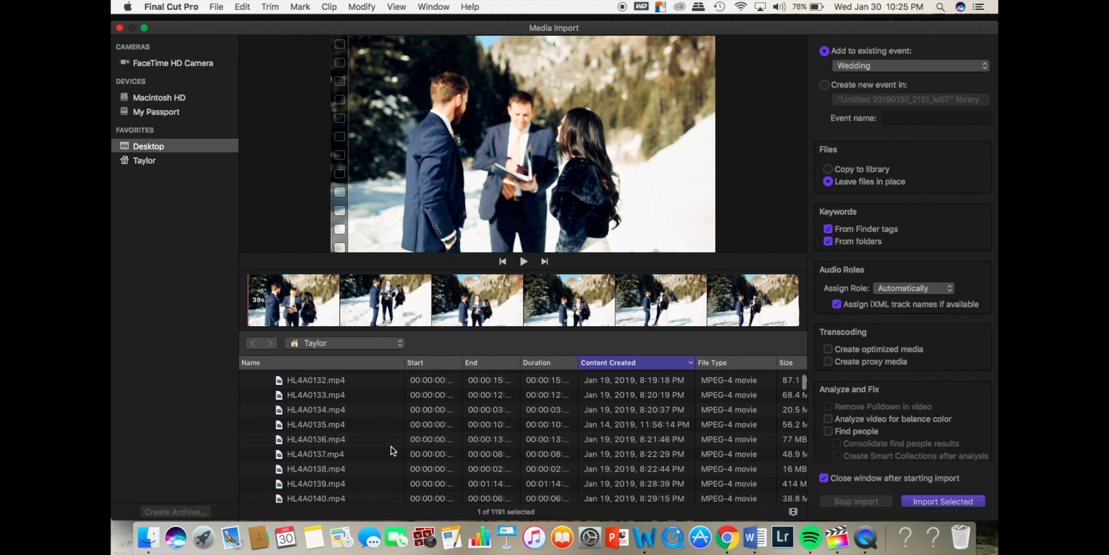
{"action": "left_click", "coordinate": [391, 446], "text": "shift"}
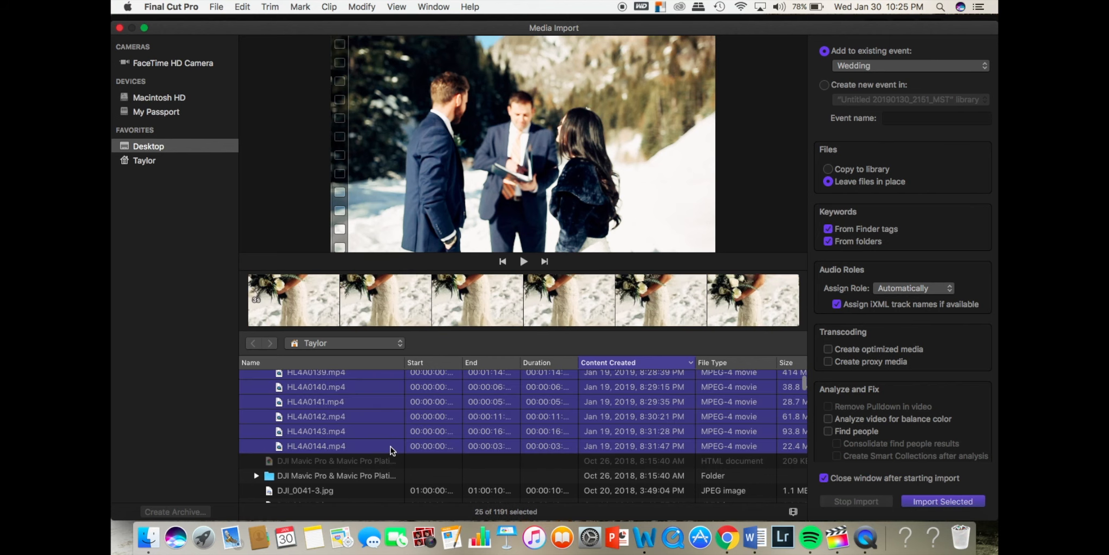
{"action": "left_click", "coordinate": [955, 501]}
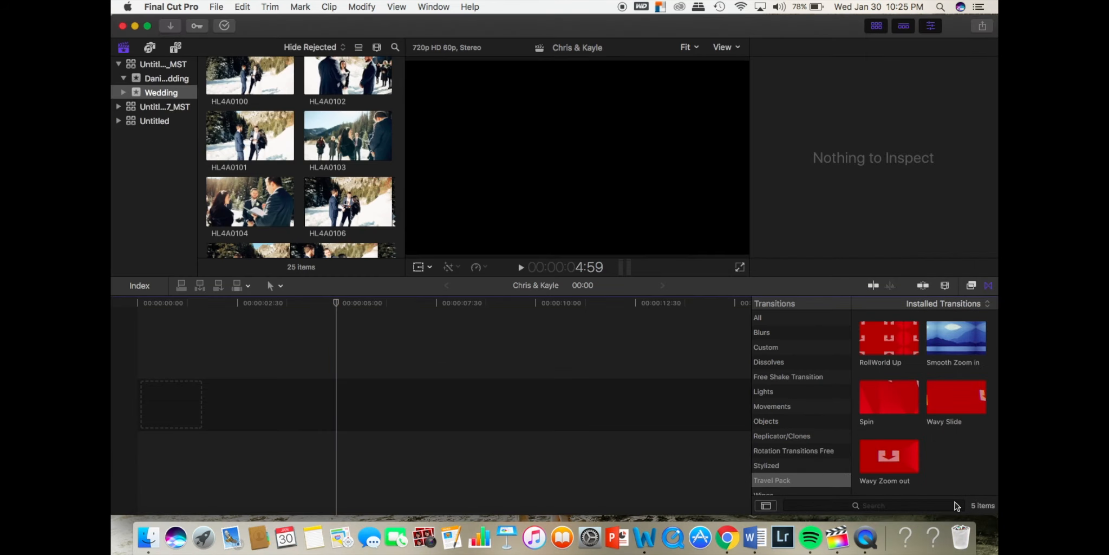
{"action": "scroll", "coordinate": [316, 118], "scroll_direction": "up", "scroll_amount": 3}
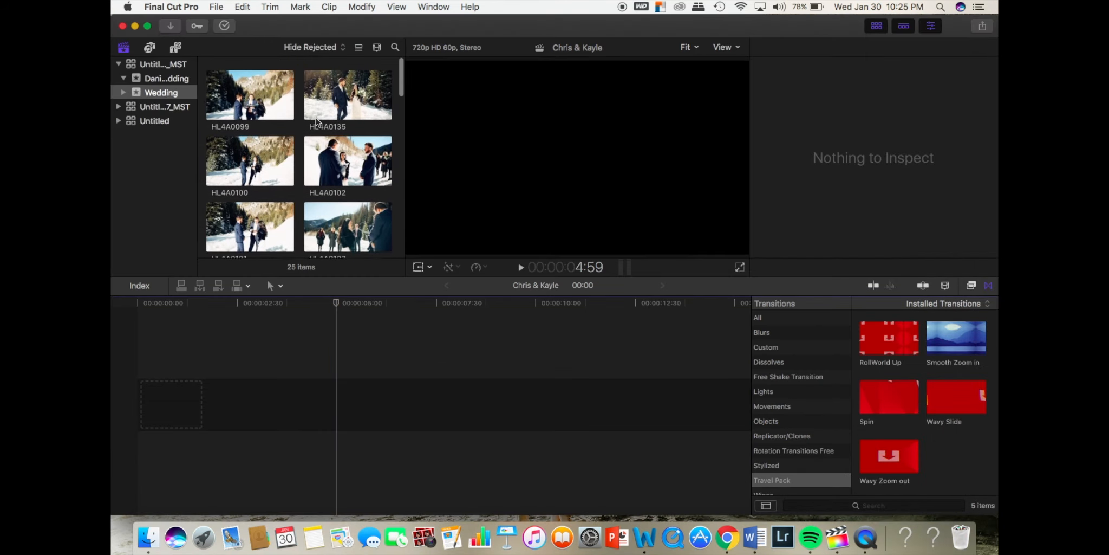
{"action": "scroll", "coordinate": [316, 115], "scroll_direction": "down", "scroll_amount": 10}
{"action": "scroll", "coordinate": [316, 113], "scroll_direction": "up", "scroll_amount": 10}
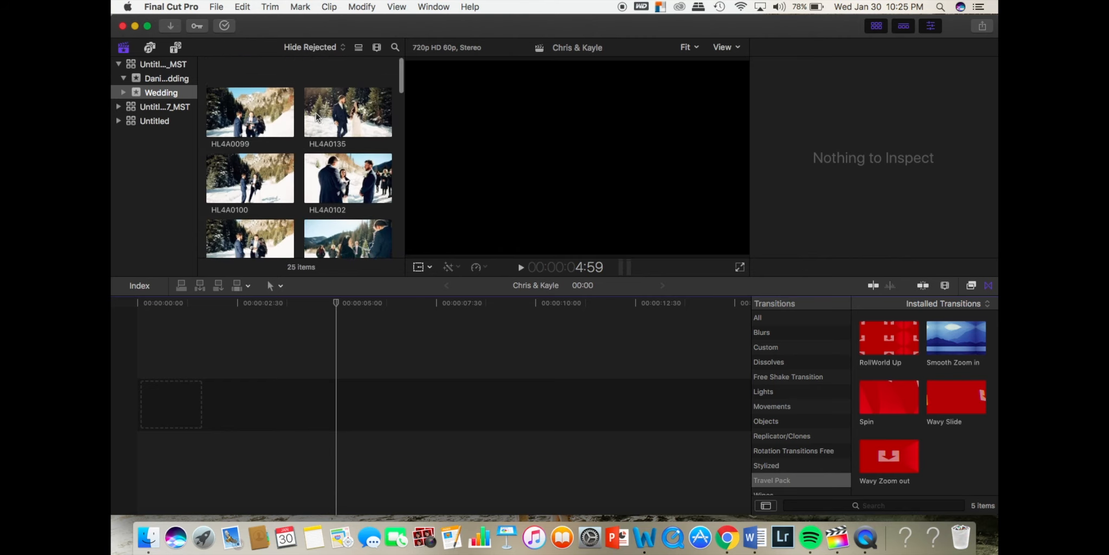
{"action": "scroll", "coordinate": [315, 113], "scroll_direction": "down", "scroll_amount": 6}
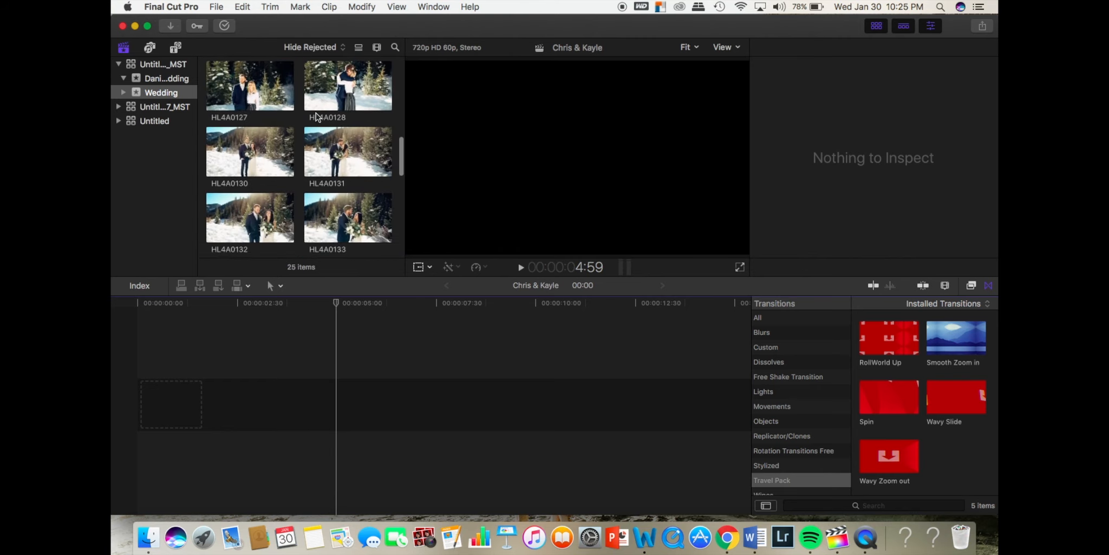
Step: Create a project in the Wedding event, named with the couple's first names and "Wedding", using automatic settings
{"action": "left_click", "coordinate": [215, 5]}
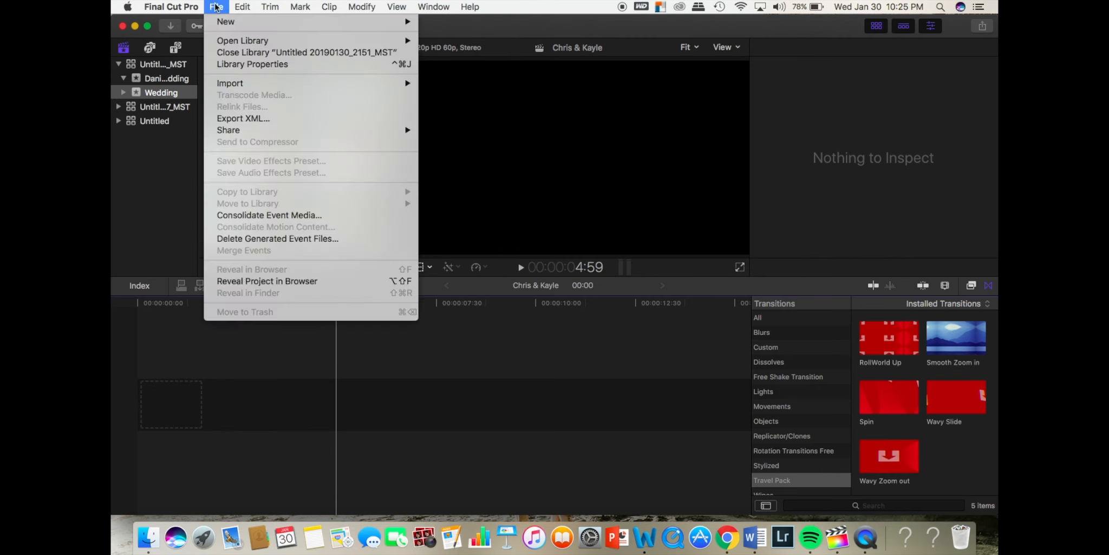
{"action": "mouse_move", "coordinate": [225, 21]}
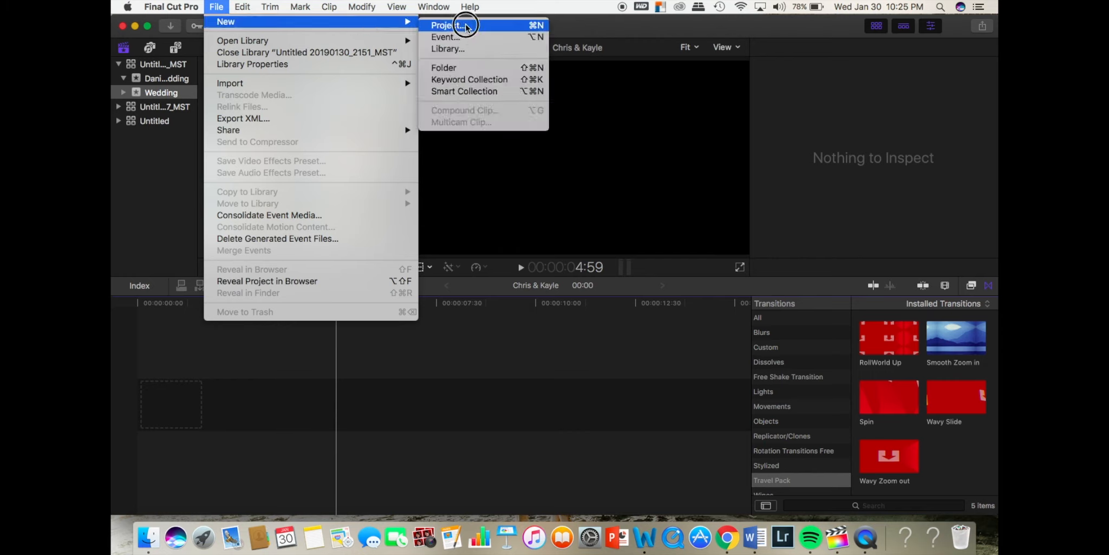
{"action": "left_click", "coordinate": [465, 24]}
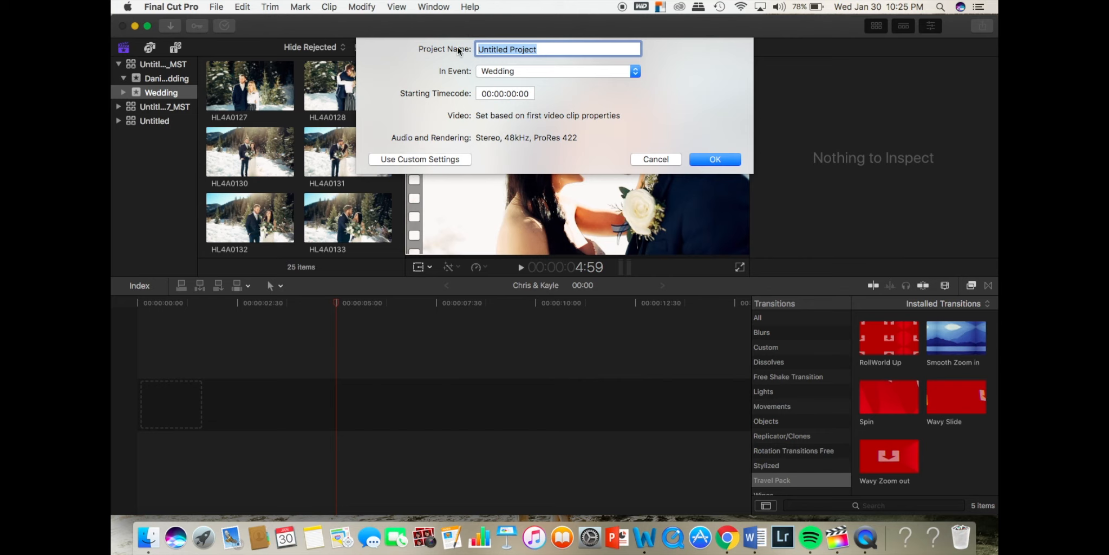
{"action": "type", "text": "Danielle and Hunter"}
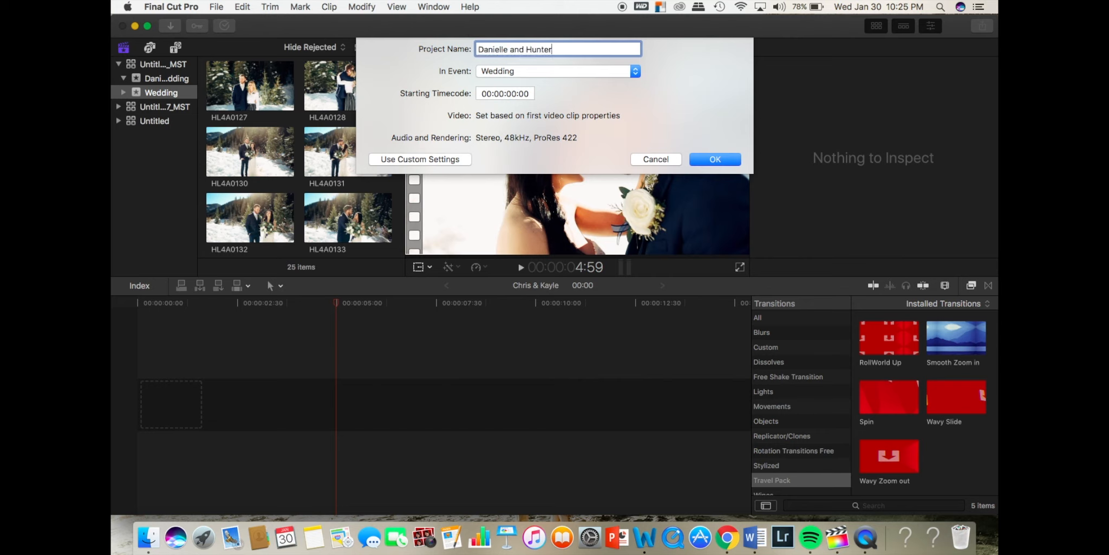
{"action": "type", "text": "'s Wedding"}
{"action": "left_click", "coordinate": [454, 157]}
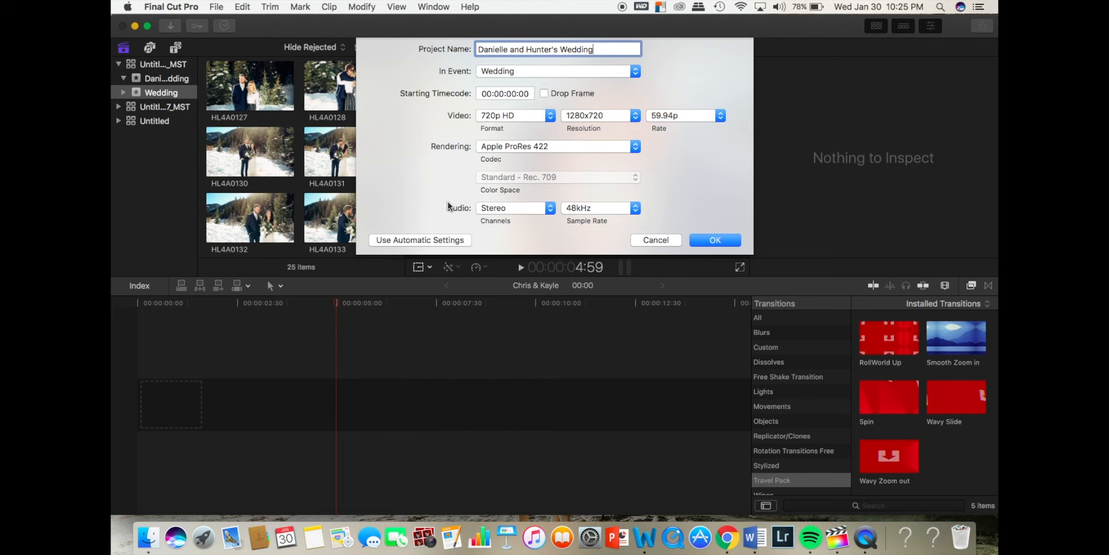
{"action": "left_click", "coordinate": [439, 240]}
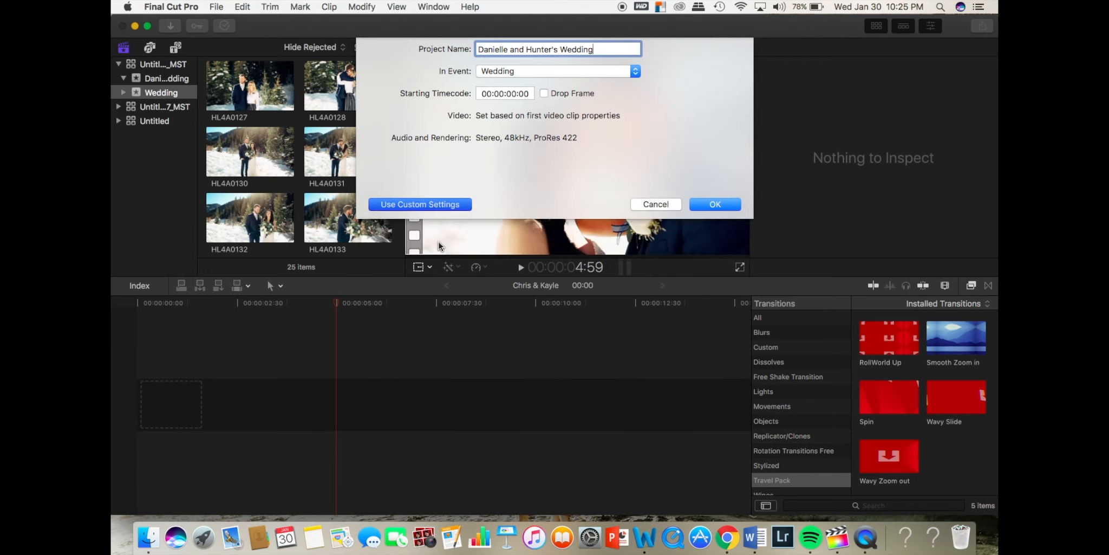
{"action": "left_click", "coordinate": [718, 160]}
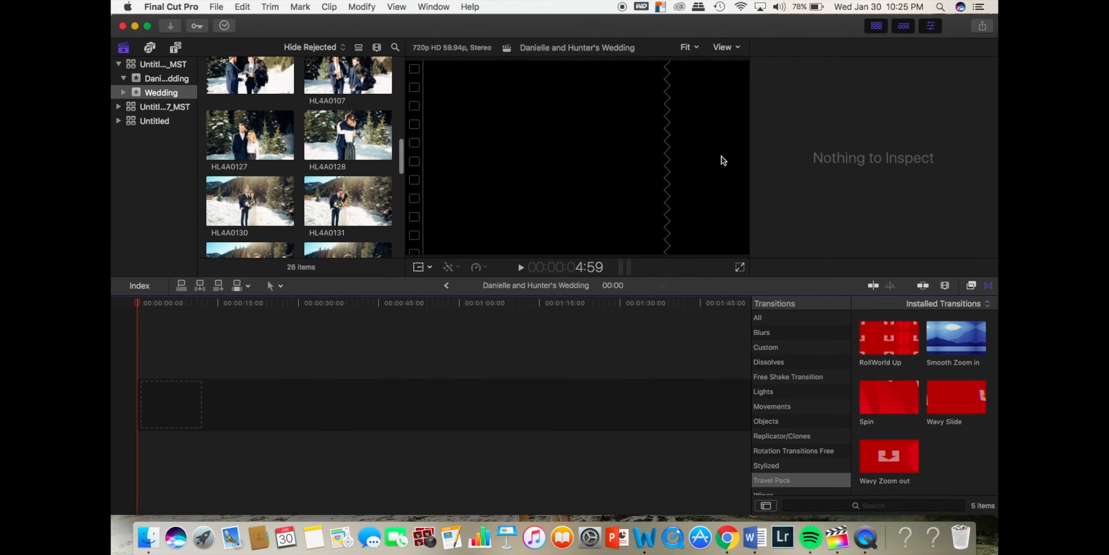
Step: Select a range of about 01:40 in clip HL4A0101 and place it at the start of the empty timeline
{"action": "scroll", "coordinate": [363, 93], "scroll_direction": "up", "scroll_amount": 5}
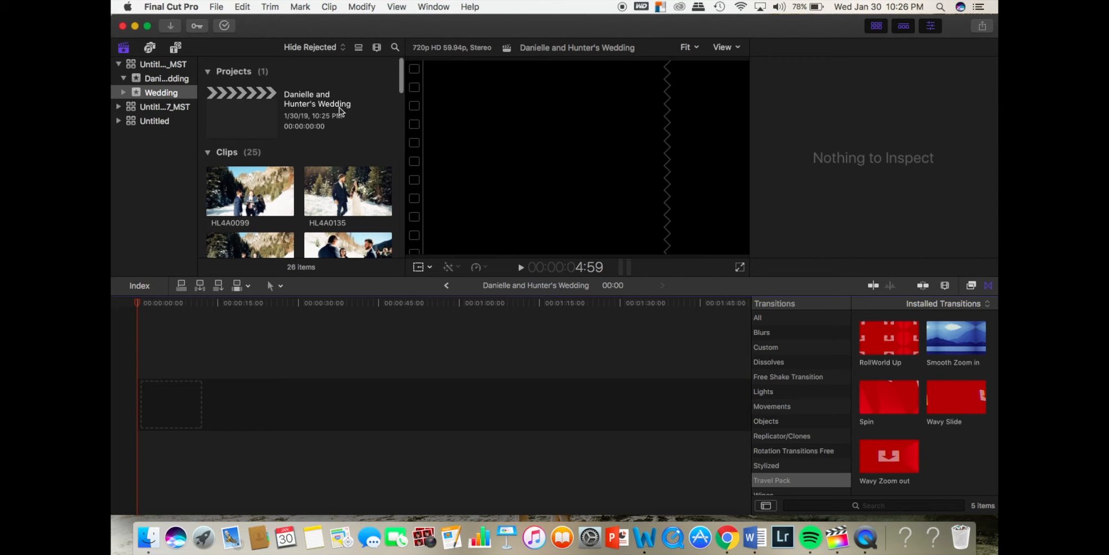
{"action": "scroll", "coordinate": [306, 200], "scroll_direction": "down", "scroll_amount": 3}
{"action": "scroll", "coordinate": [306, 200], "scroll_direction": "down", "scroll_amount": 1}
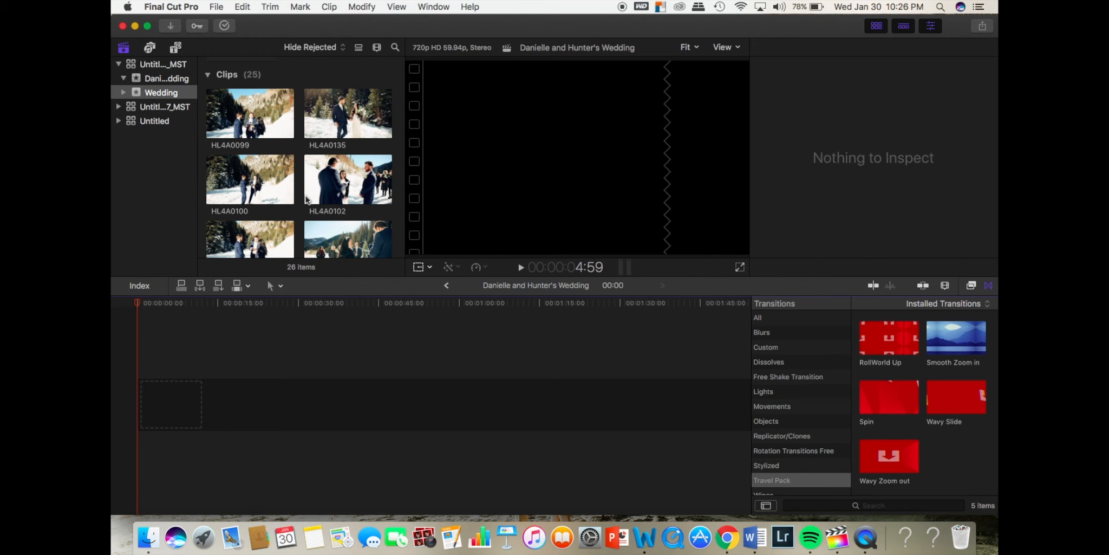
{"action": "scroll", "coordinate": [306, 200], "scroll_direction": "down", "scroll_amount": 2}
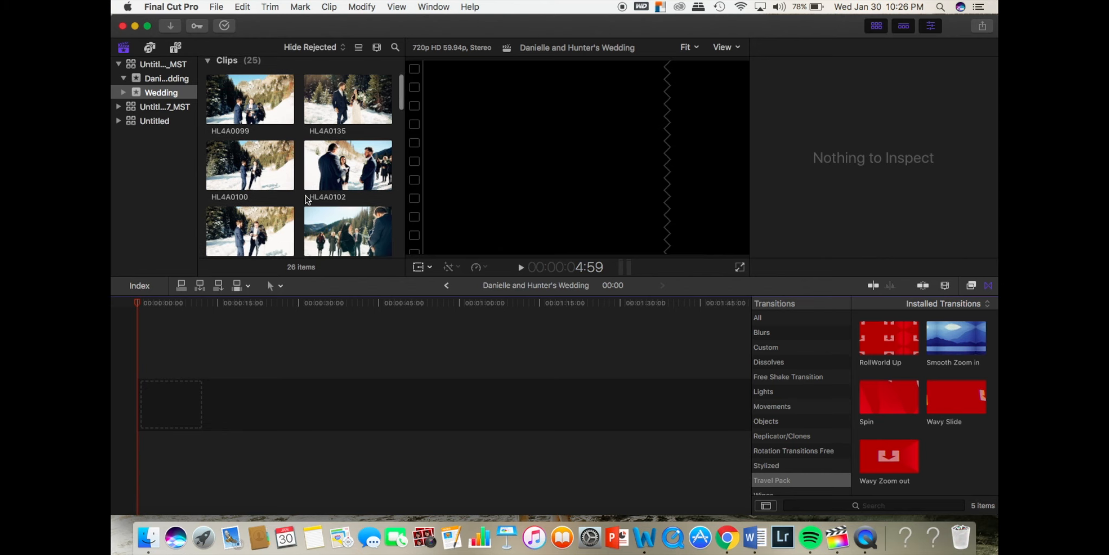
{"action": "left_click", "coordinate": [348, 163]}
{"action": "left_click_drag", "start_coordinate": [239, 173], "coordinate": [259, 189]}
{"action": "scroll", "coordinate": [302, 195], "scroll_direction": "down", "scroll_amount": 4}
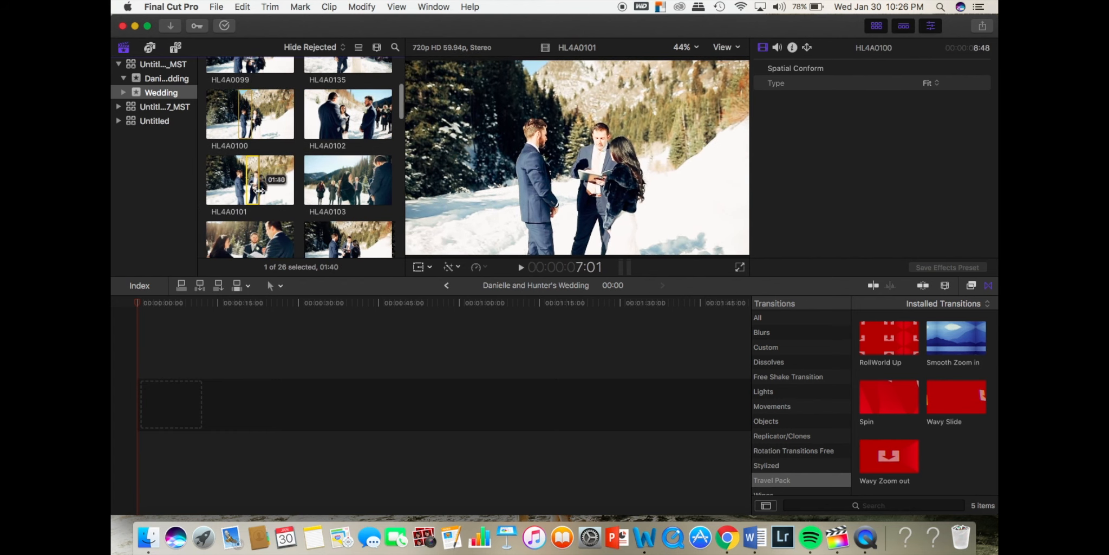
{"action": "scroll", "coordinate": [346, 196], "scroll_direction": "down", "scroll_amount": 2}
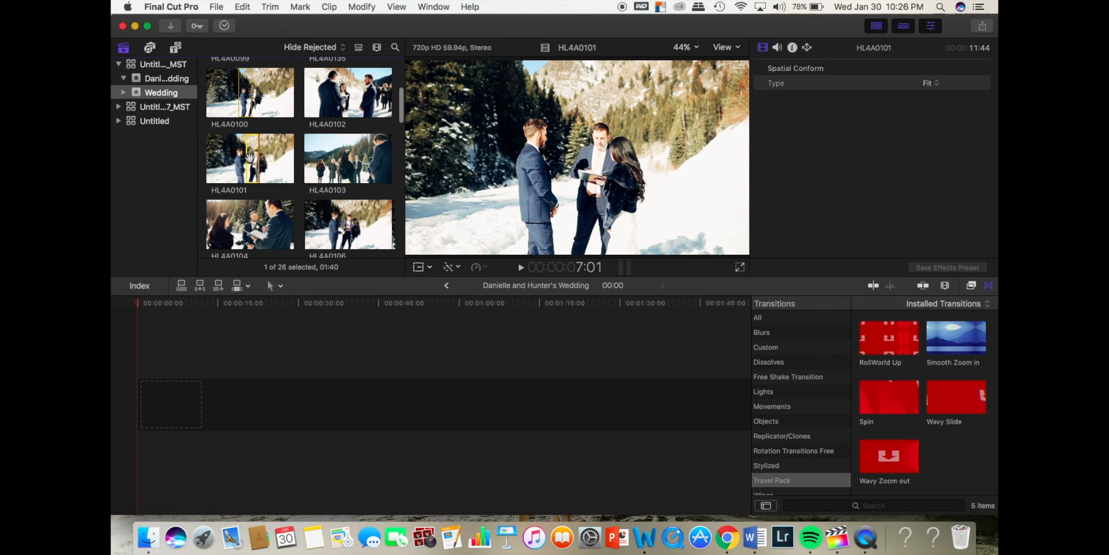
{"action": "left_click_drag", "start_coordinate": [249, 157], "coordinate": [142, 399]}
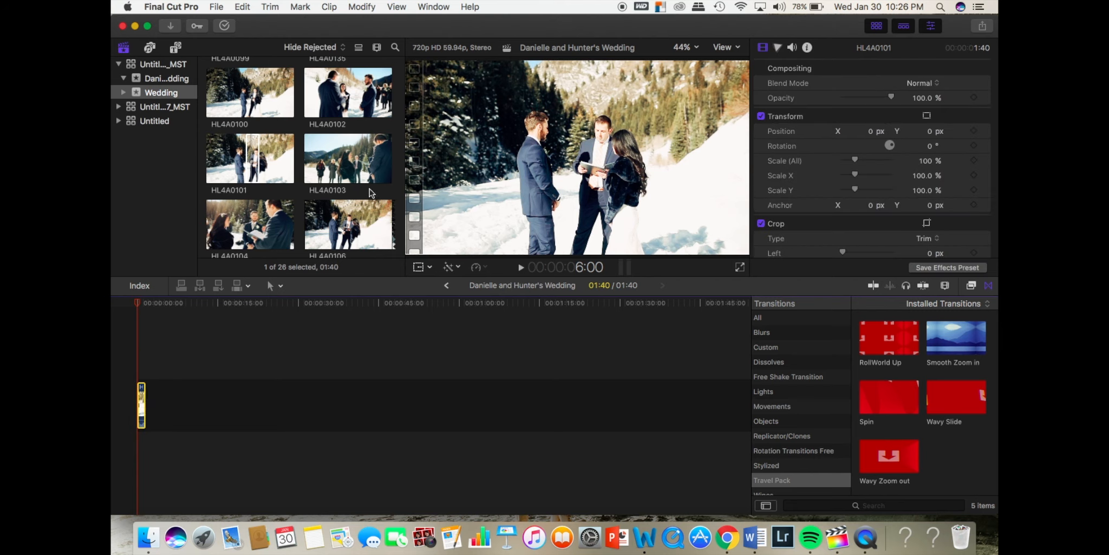
Step: Select a range of about 01:30 in clip HL4A0131 and append it after the first timeline clip
{"action": "scroll", "coordinate": [372, 192], "scroll_direction": "down", "scroll_amount": 3}
{"action": "scroll", "coordinate": [372, 193], "scroll_direction": "down", "scroll_amount": 3}
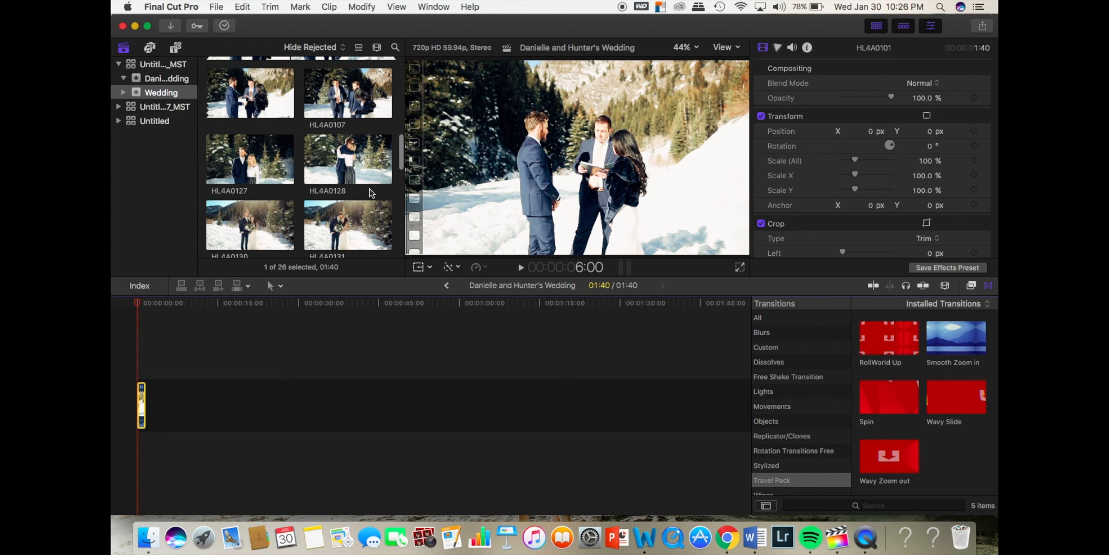
{"action": "scroll", "coordinate": [371, 193], "scroll_direction": "down", "scroll_amount": 2}
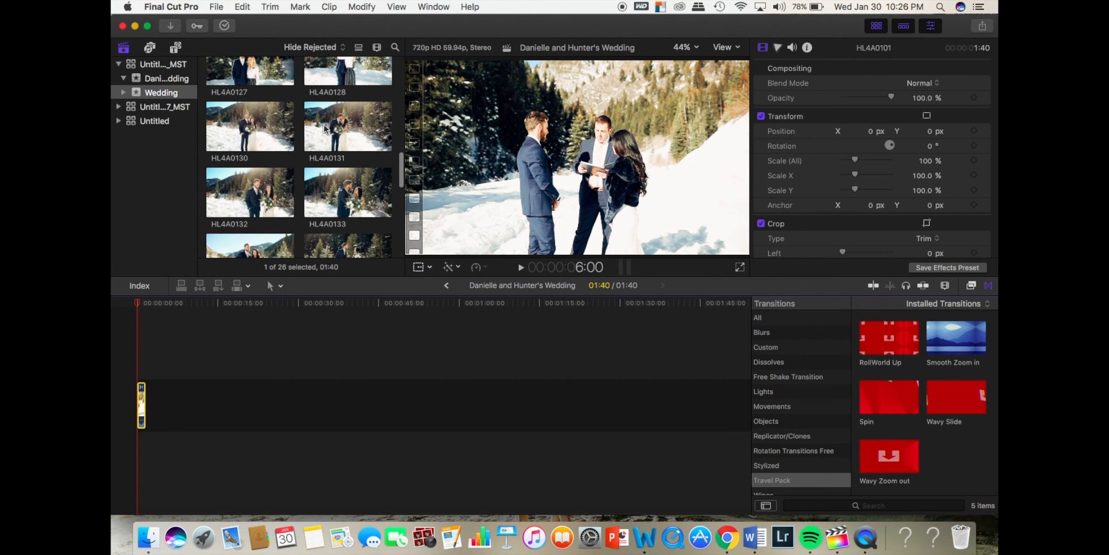
{"action": "left_click", "coordinate": [324, 126]}
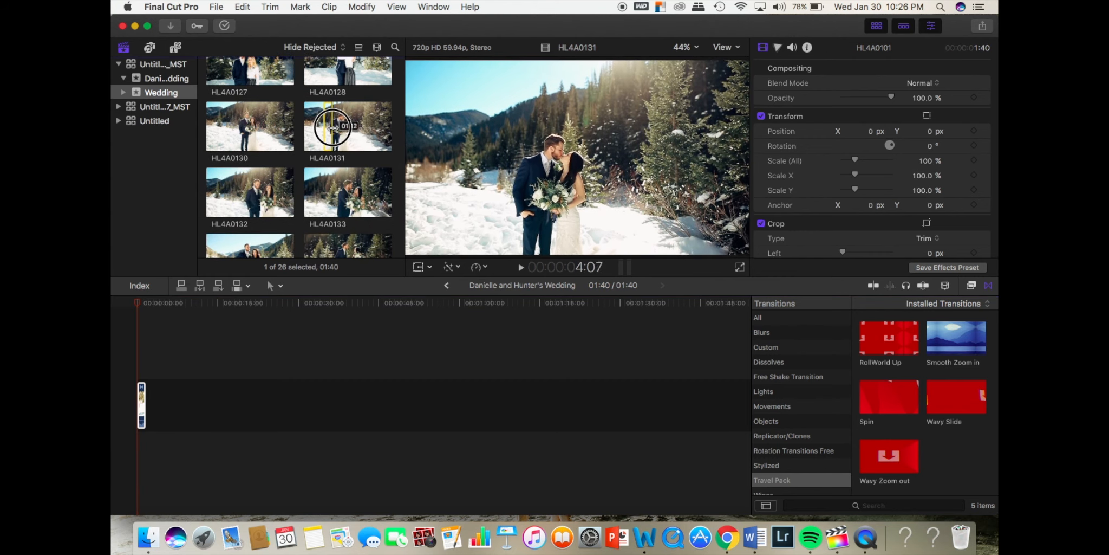
{"action": "left_click_drag", "start_coordinate": [334, 128], "coordinate": [156, 405]}
Step: Append a range of about 01:32 from clip HL4A0136 and one of about 02:13 from clip HL4A0139 to the timeline
{"action": "scroll", "coordinate": [347, 220], "scroll_direction": "down", "scroll_amount": 1}
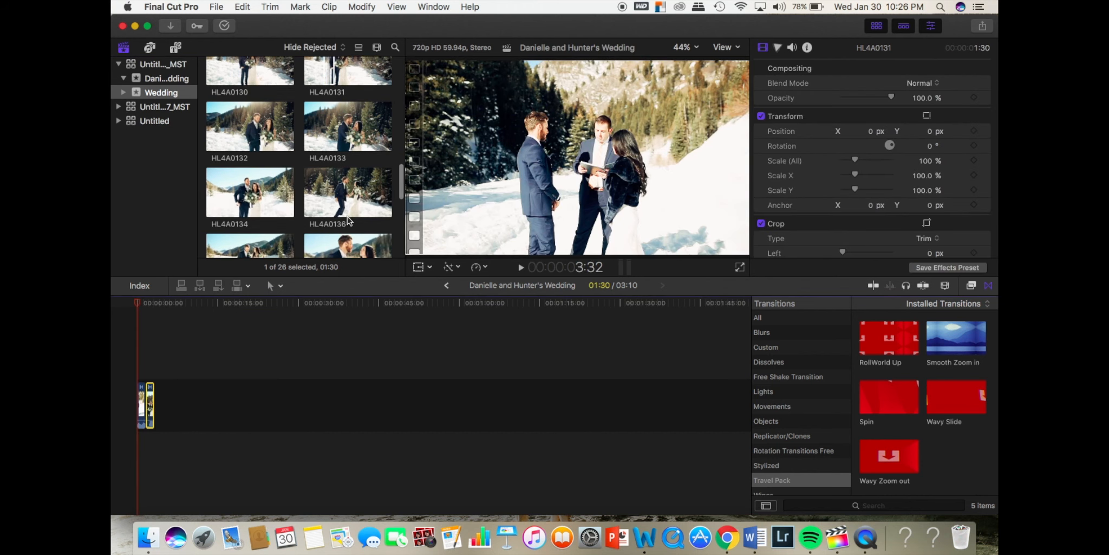
{"action": "mouse_move", "coordinate": [359, 204]}
{"action": "left_mouse_down"}
{"action": "mouse_move", "coordinate": [371, 204]}
{"action": "mouse_move", "coordinate": [345, 207]}
{"action": "left_mouse_up"}
{"action": "left_click_drag", "start_coordinate": [332, 200], "coordinate": [156, 404]}
{"action": "left_click_drag", "start_coordinate": [221, 184], "coordinate": [216, 183]}
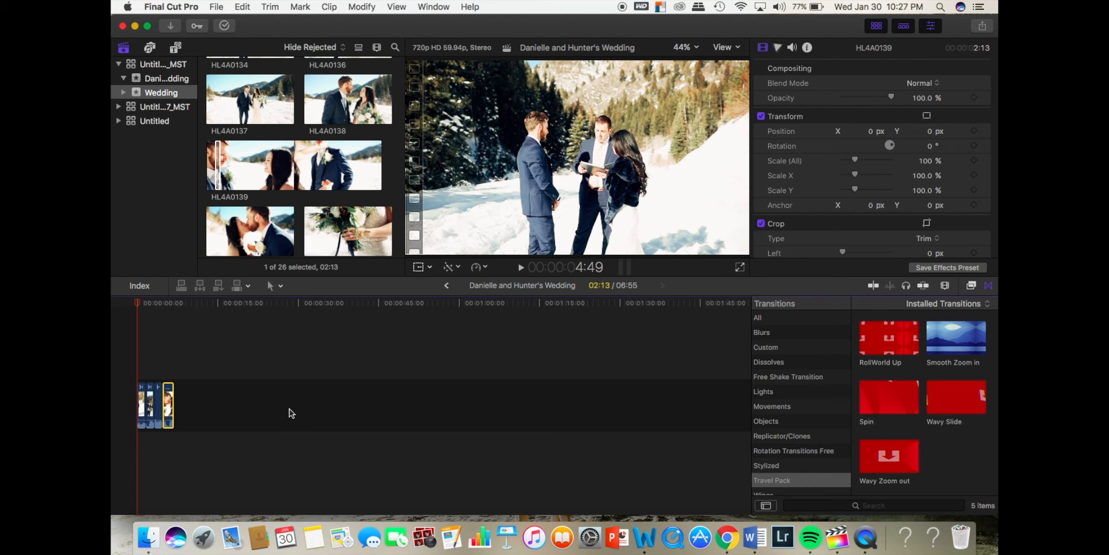
Step: Play the assembled sequence from the start of the timeline to review the four clips
{"action": "key", "text": "super+equal"}
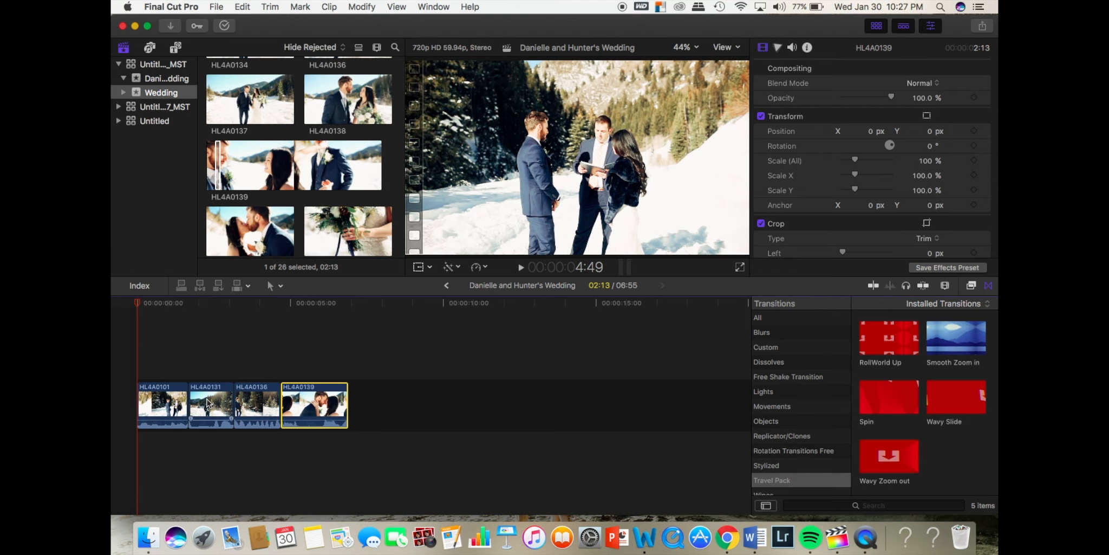
{"action": "key", "text": "super+equal"}
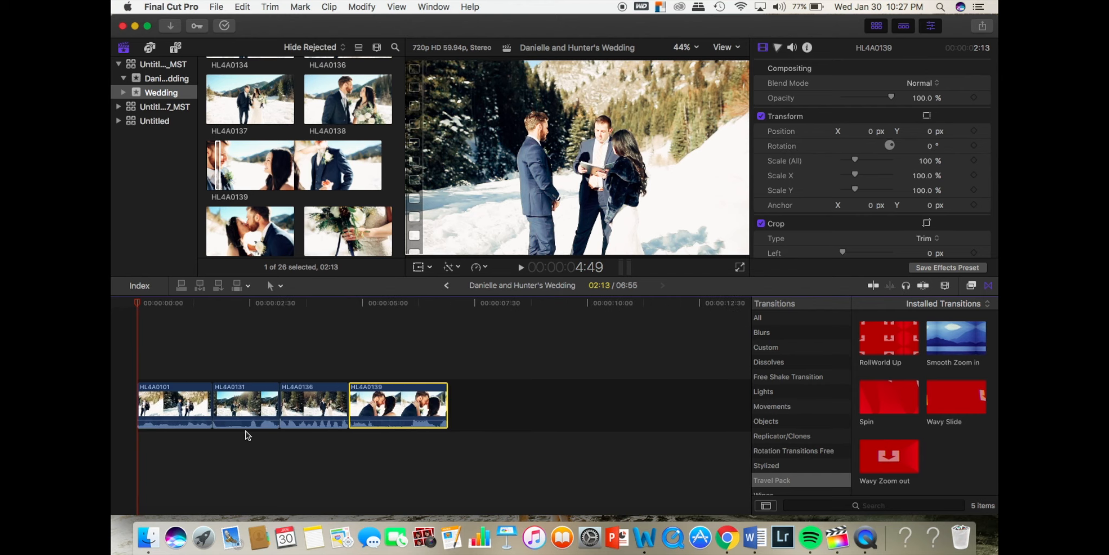
{"action": "left_click", "coordinate": [493, 329]}
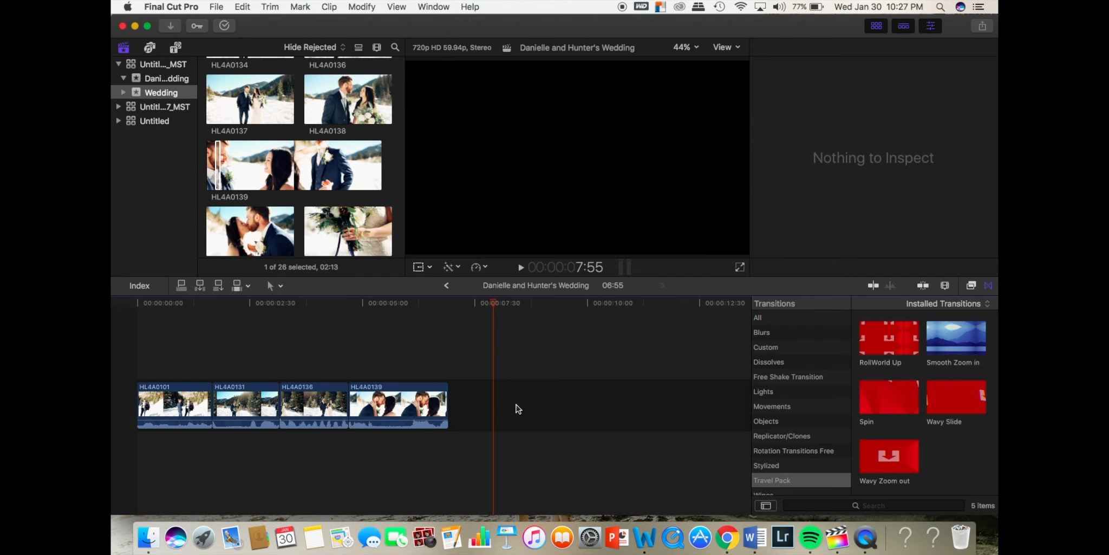
{"action": "left_click", "coordinate": [134, 362]}
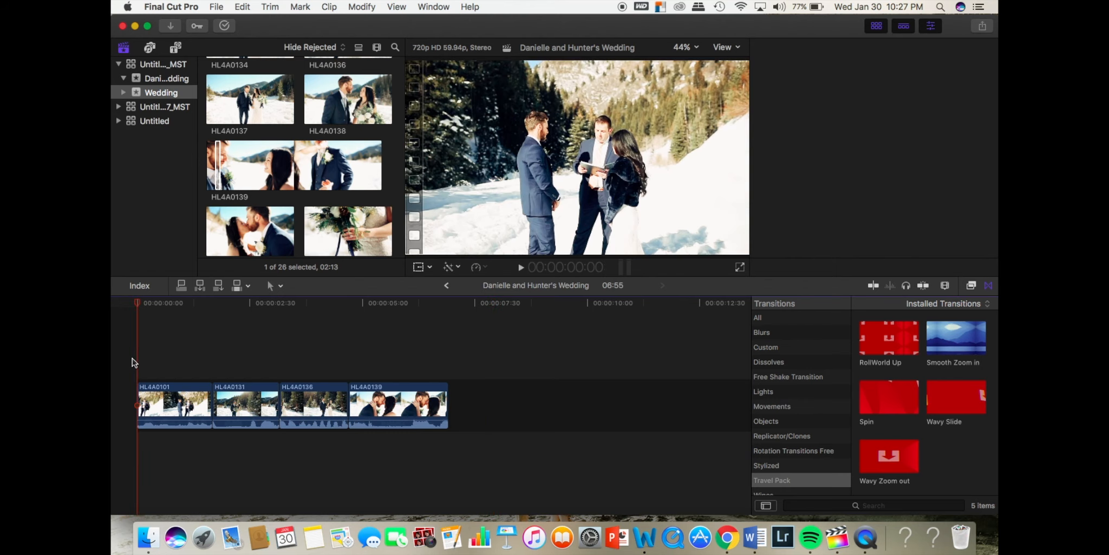
{"action": "key", "text": "super+4"}
{"action": "key", "text": "space"}
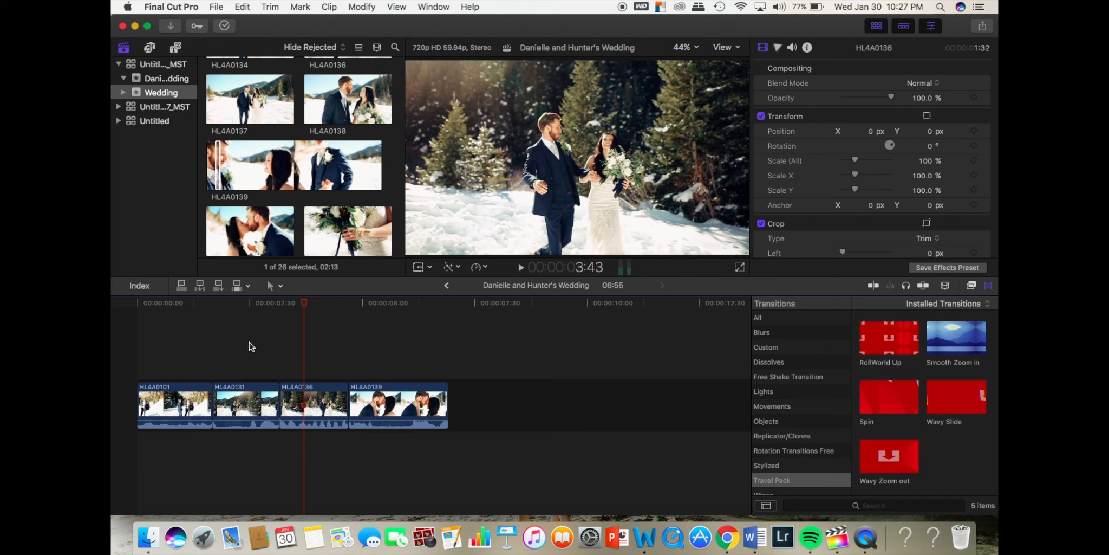
Step: Detach the audio from all four timeline clips and delete the detached audio
{"action": "left_click_drag", "start_coordinate": [150, 358], "coordinate": [411, 435]}
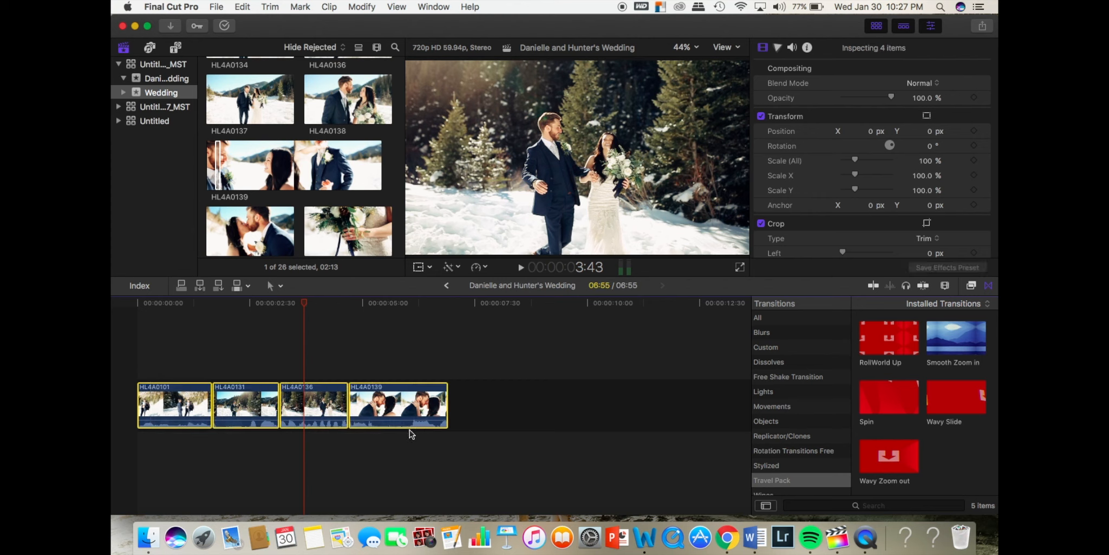
{"action": "right_click", "coordinate": [197, 402]}
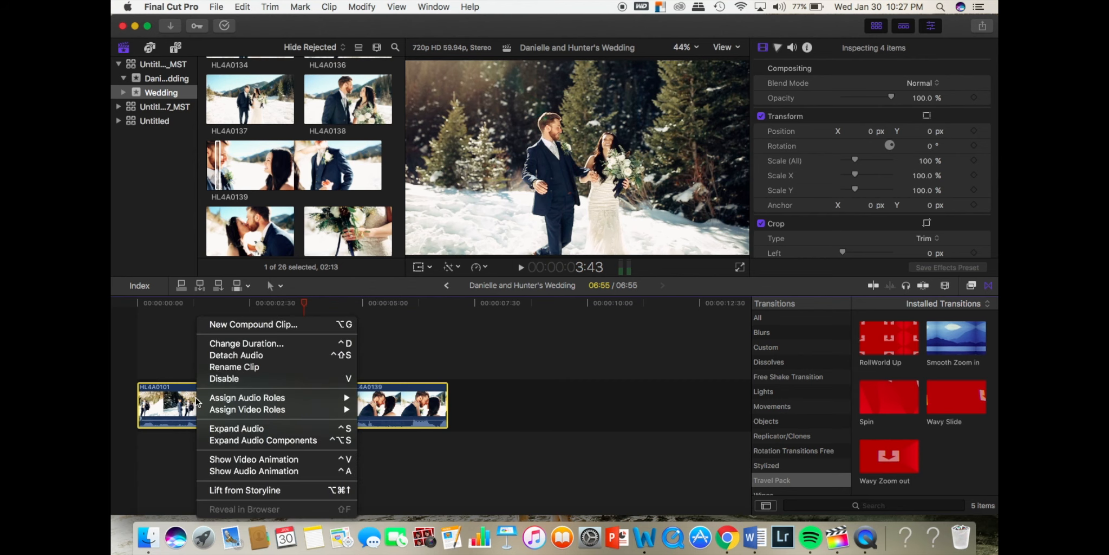
{"action": "left_click", "coordinate": [233, 355]}
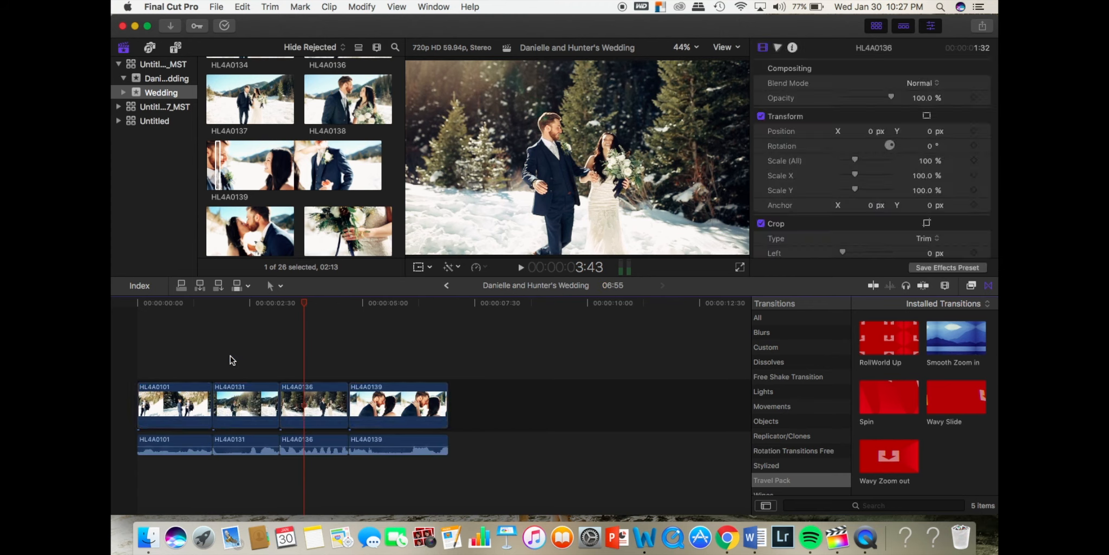
{"action": "left_click_drag", "start_coordinate": [466, 443], "coordinate": [186, 449]}
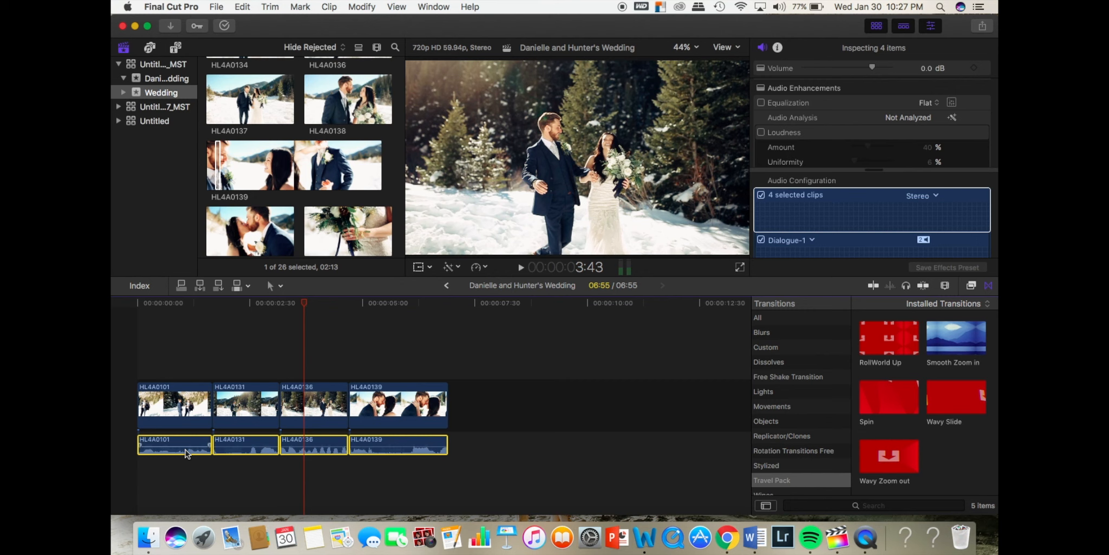
{"action": "key", "text": "Delete"}
Step: Play the sequence from the start of the timeline to check it without the original clip audio
{"action": "left_click", "coordinate": [137, 354]}
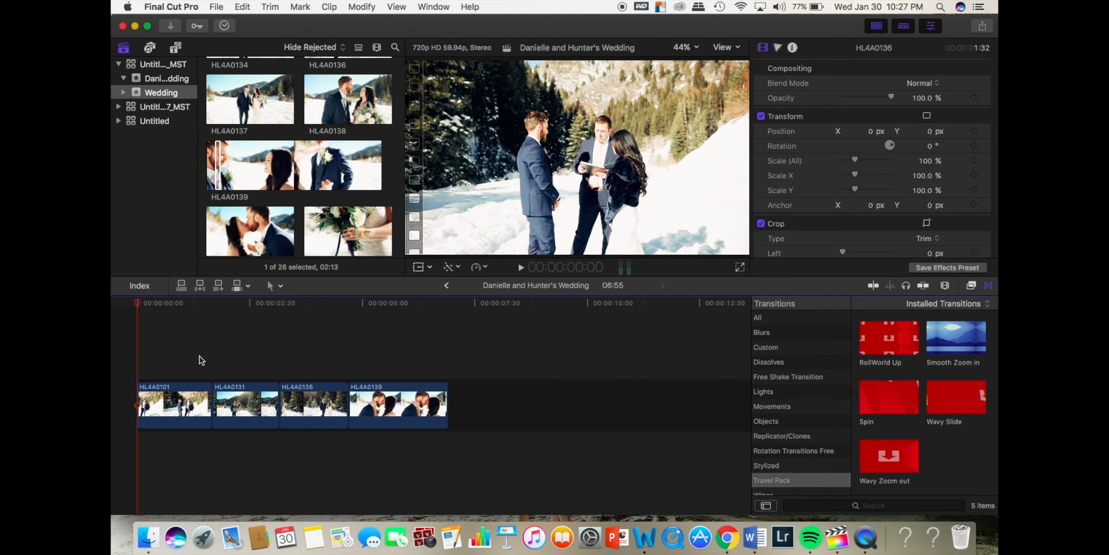
{"action": "left_click", "coordinate": [143, 356]}
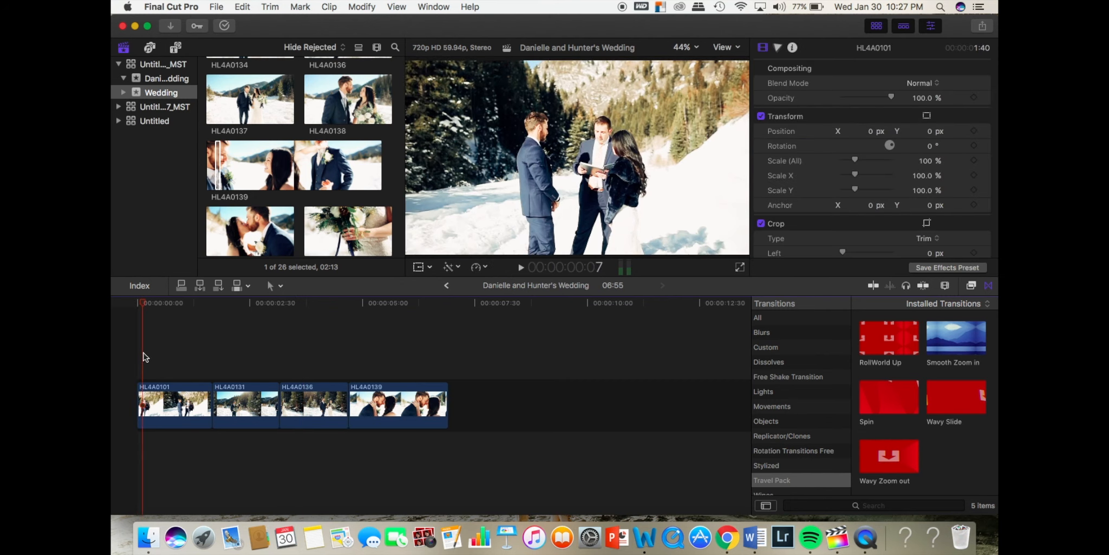
{"action": "key", "text": "space"}
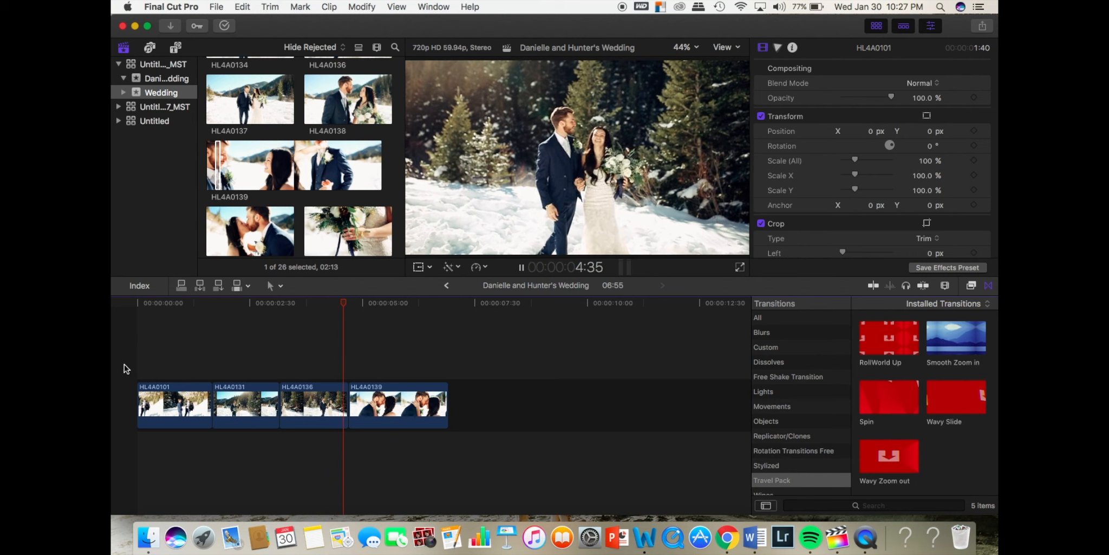
{"action": "key", "text": "space"}
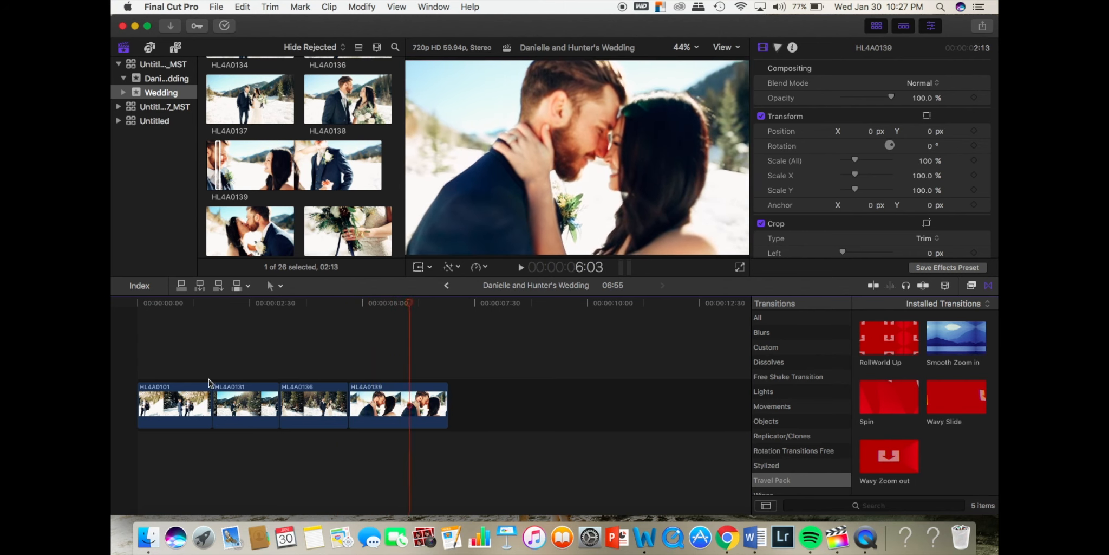
Step: Slow all four timeline clips to 50% speed and play the slowed sequence from the start
{"action": "left_click_drag", "start_coordinate": [161, 372], "coordinate": [448, 440]}
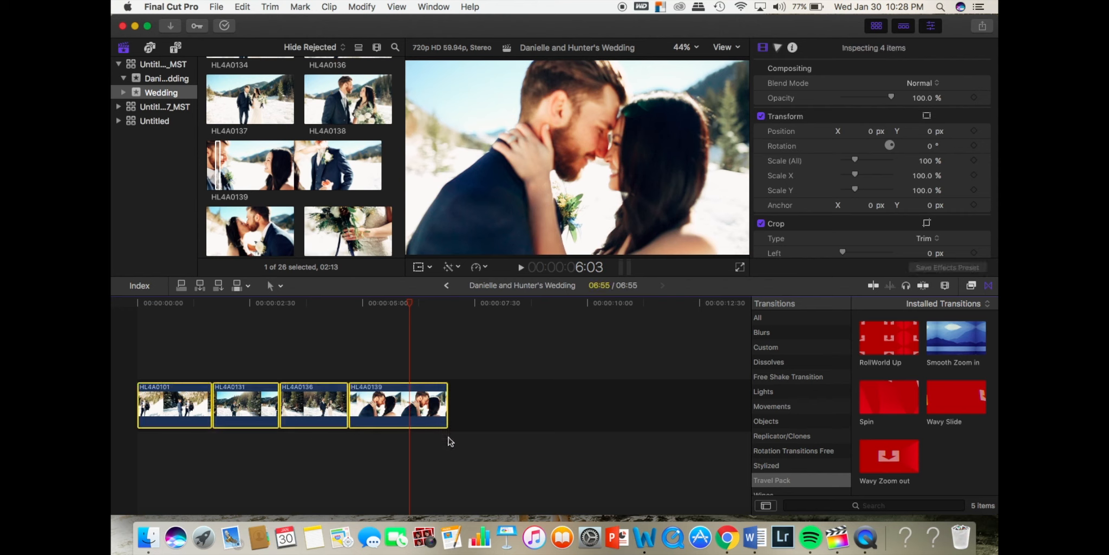
{"action": "left_click", "coordinate": [479, 267]}
{"action": "mouse_move", "coordinate": [487, 278]}
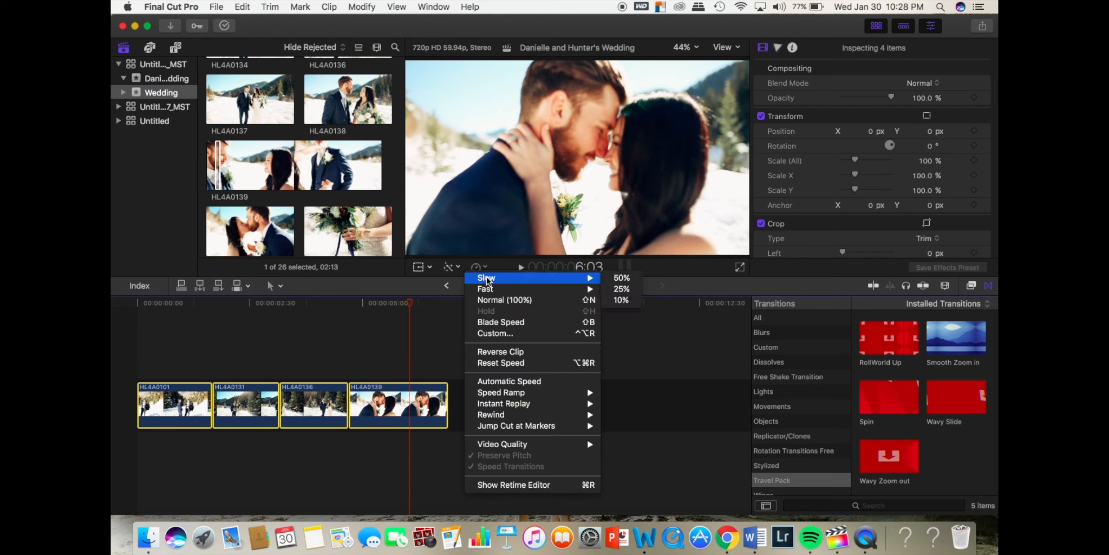
{"action": "left_click", "coordinate": [621, 278]}
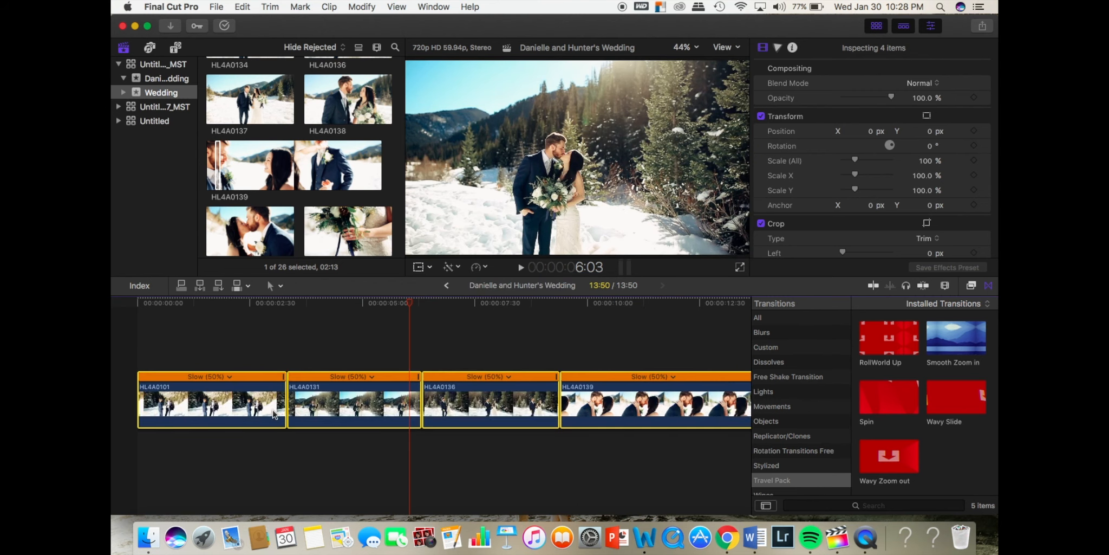
{"action": "key", "text": "super+minus"}
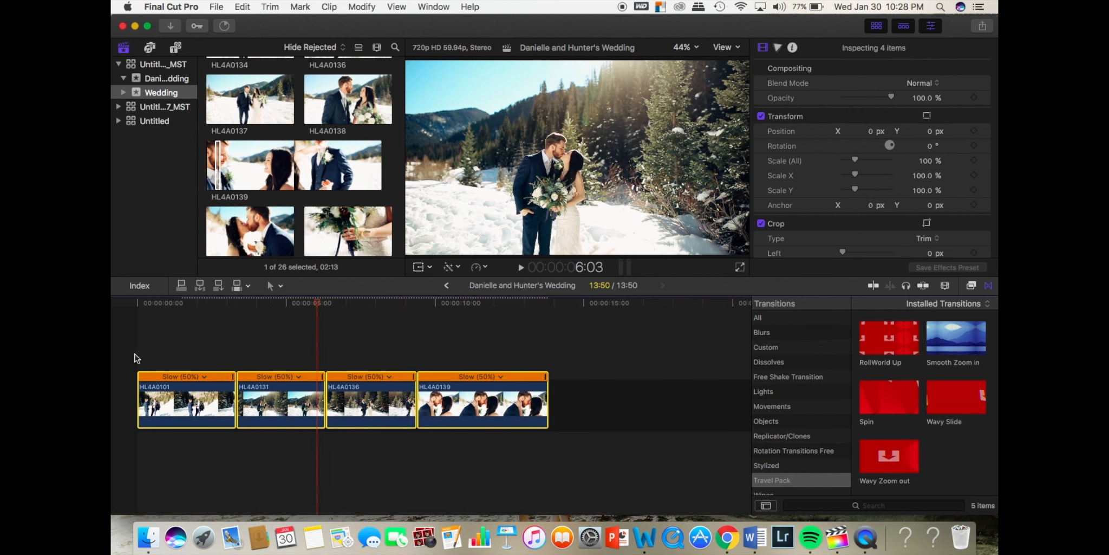
{"action": "left_click", "coordinate": [136, 357]}
{"action": "key", "text": "space"}
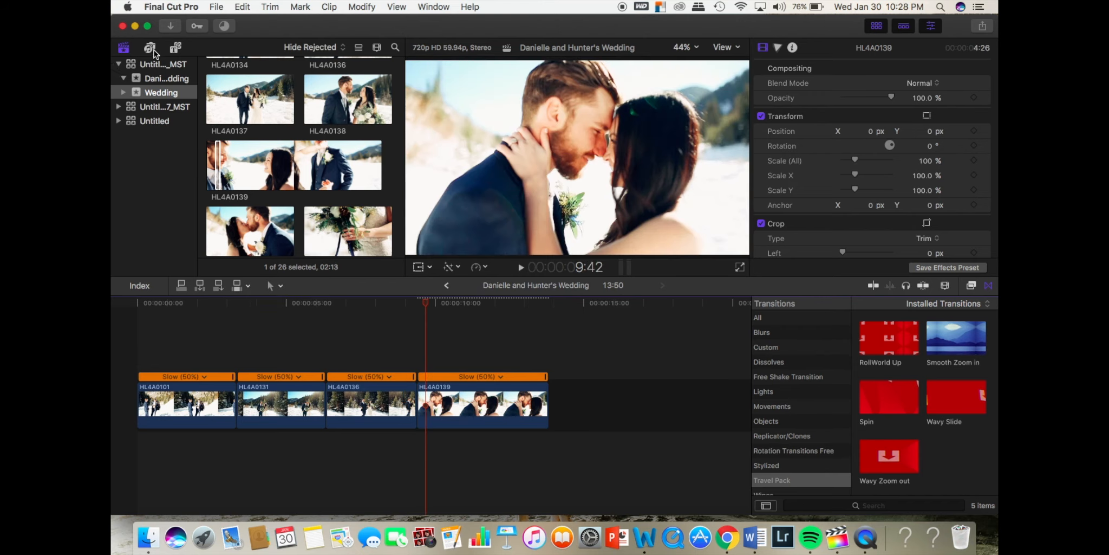
Step: Add the iTunes song ILYSB (STRIPPED) beneath the clips at the start of the timeline and play the result
{"action": "left_click", "coordinate": [151, 49]}
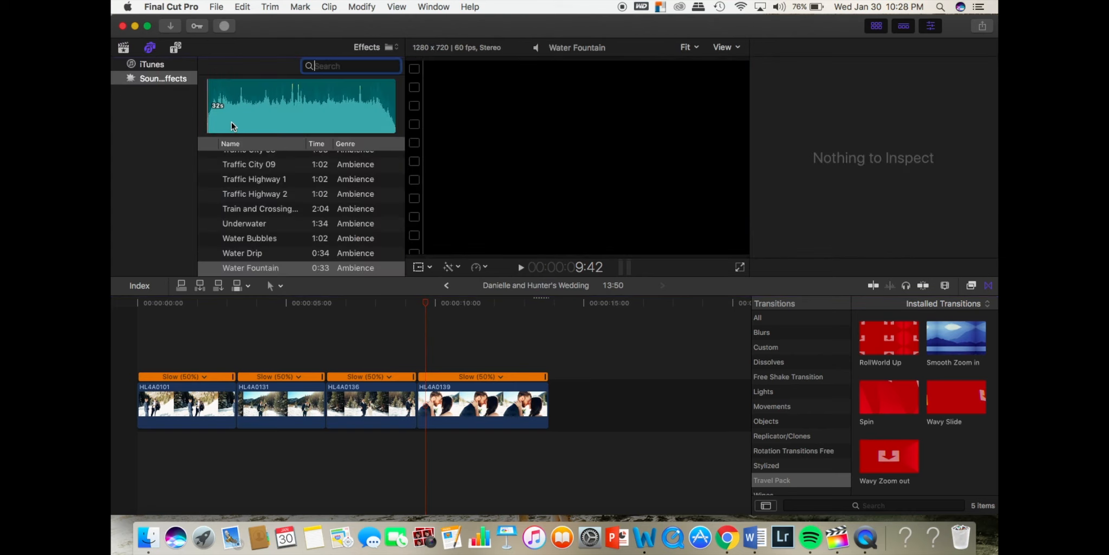
{"action": "scroll", "coordinate": [347, 184], "scroll_direction": "up", "scroll_amount": 15}
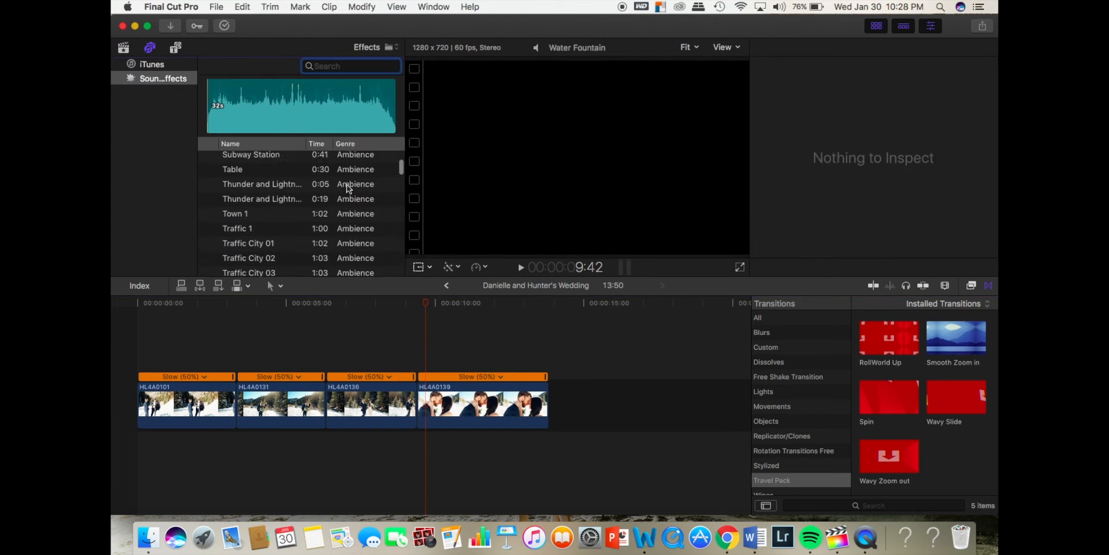
{"action": "scroll", "coordinate": [347, 184], "scroll_direction": "down", "scroll_amount": 3}
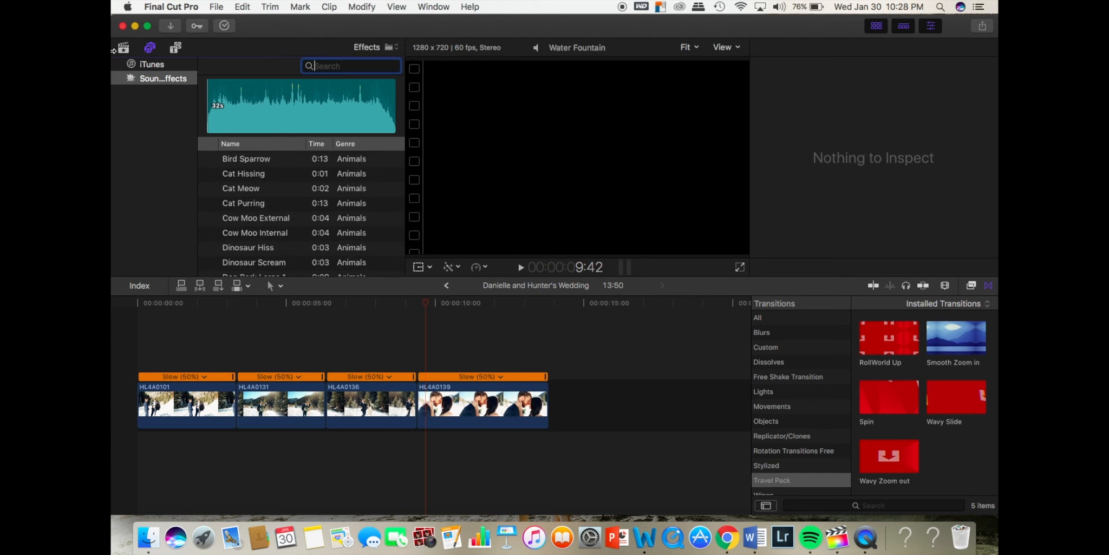
{"action": "left_click", "coordinate": [164, 67]}
{"action": "scroll", "coordinate": [260, 219], "scroll_direction": "down", "scroll_amount": 15}
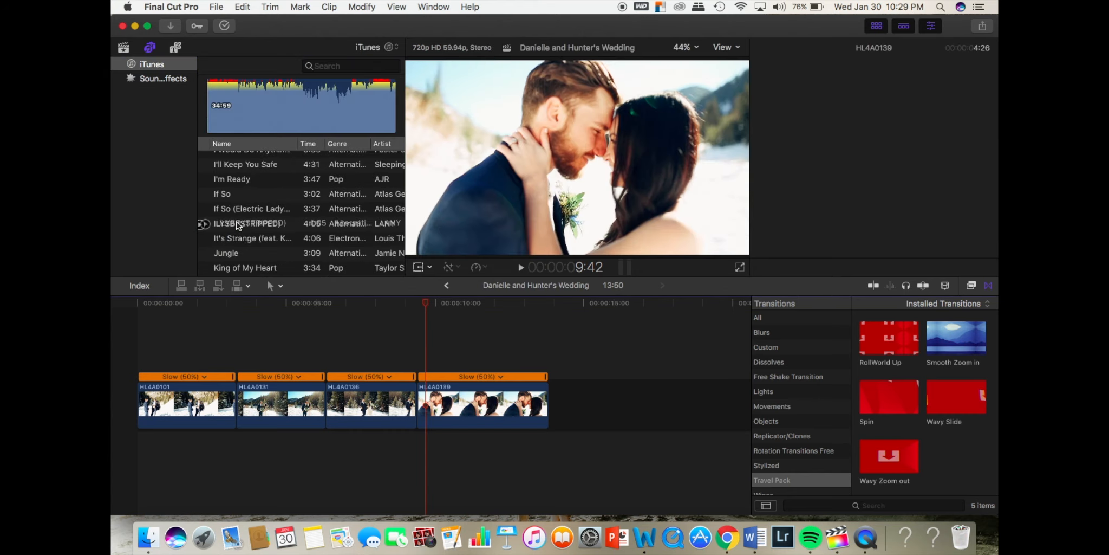
{"action": "scroll", "coordinate": [254, 187], "scroll_direction": "left", "scroll_amount": 2}
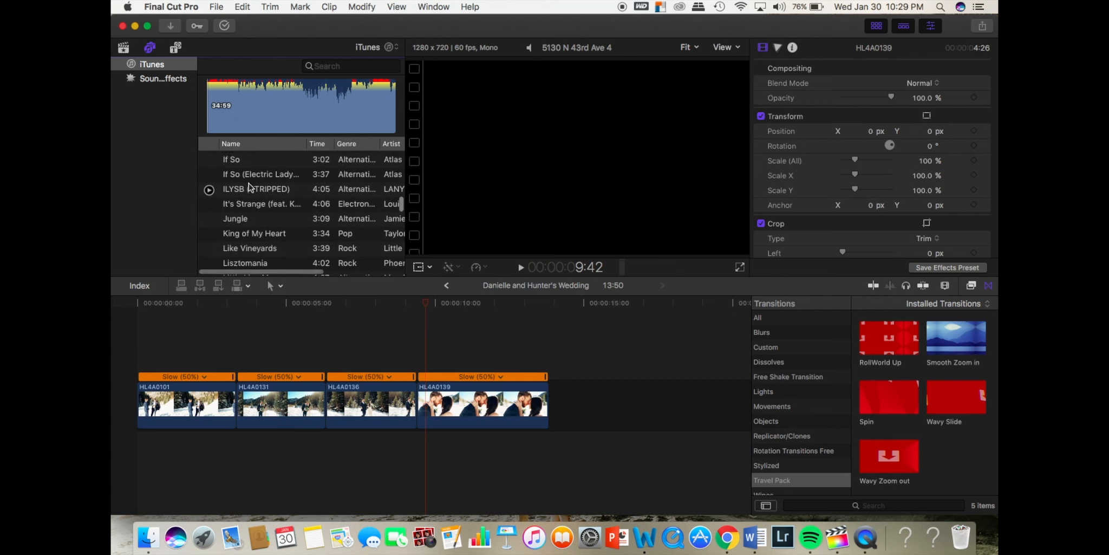
{"action": "left_click", "coordinate": [296, 189]}
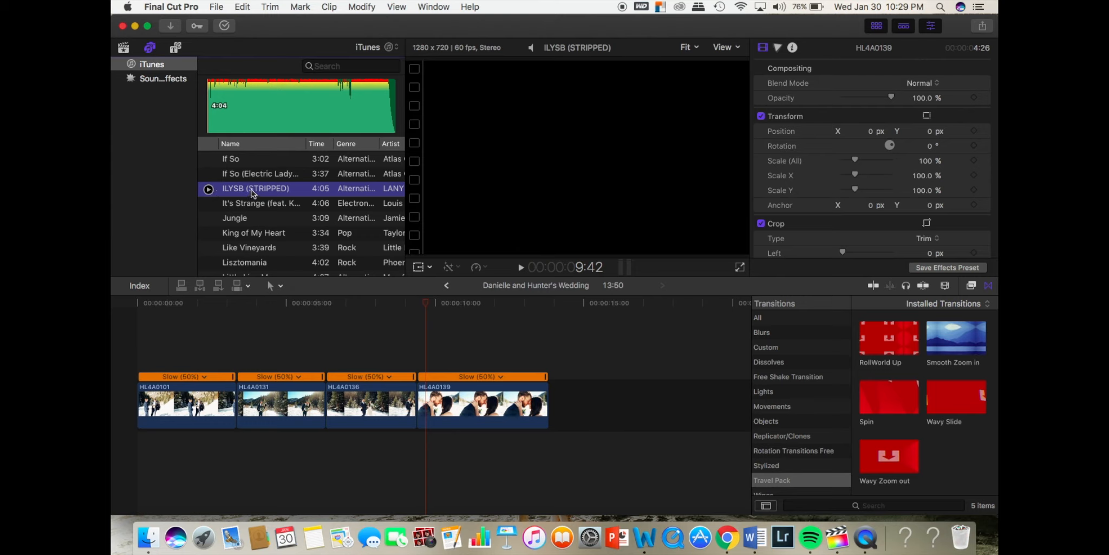
{"action": "left_click_drag", "start_coordinate": [253, 193], "coordinate": [140, 450]}
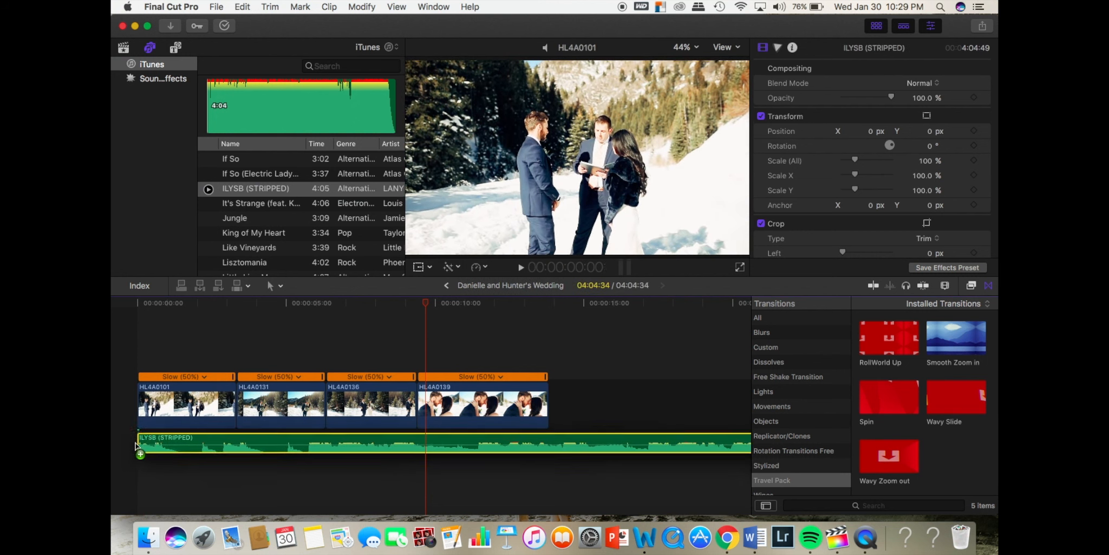
{"action": "key", "text": "space"}
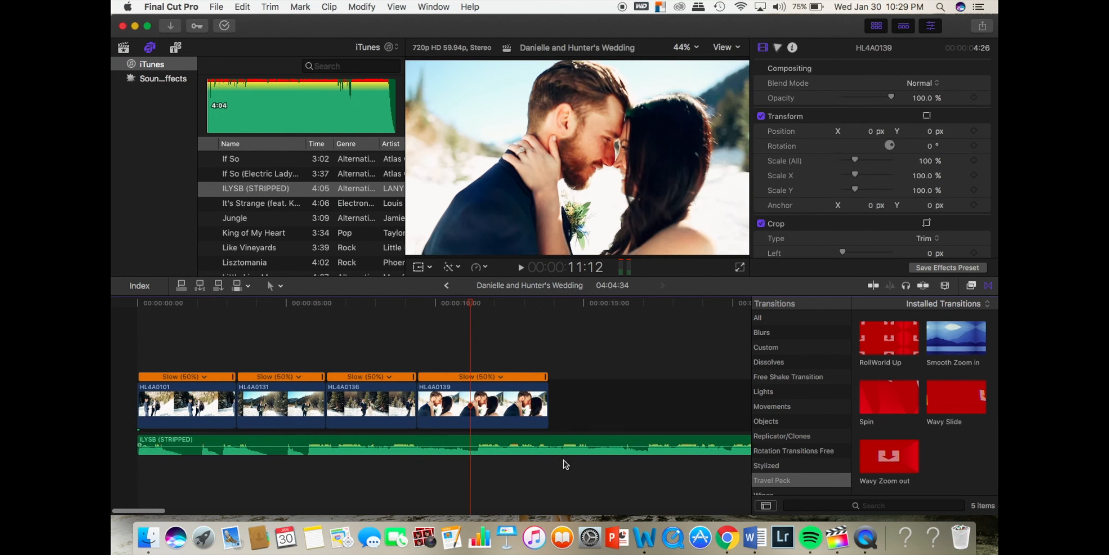
Step: Cut all tracks with Blade All at the end of the last clip and delete the remaining music
{"action": "left_click", "coordinate": [470, 298]}
{"action": "left_click_drag", "start_coordinate": [471, 298], "coordinate": [550, 306]}
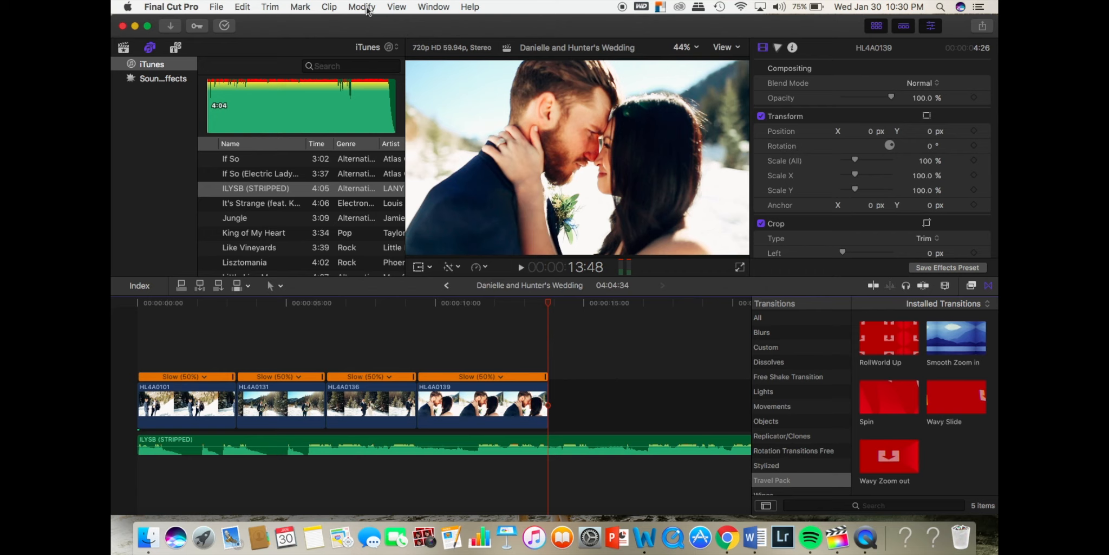
{"action": "left_click", "coordinate": [270, 7]}
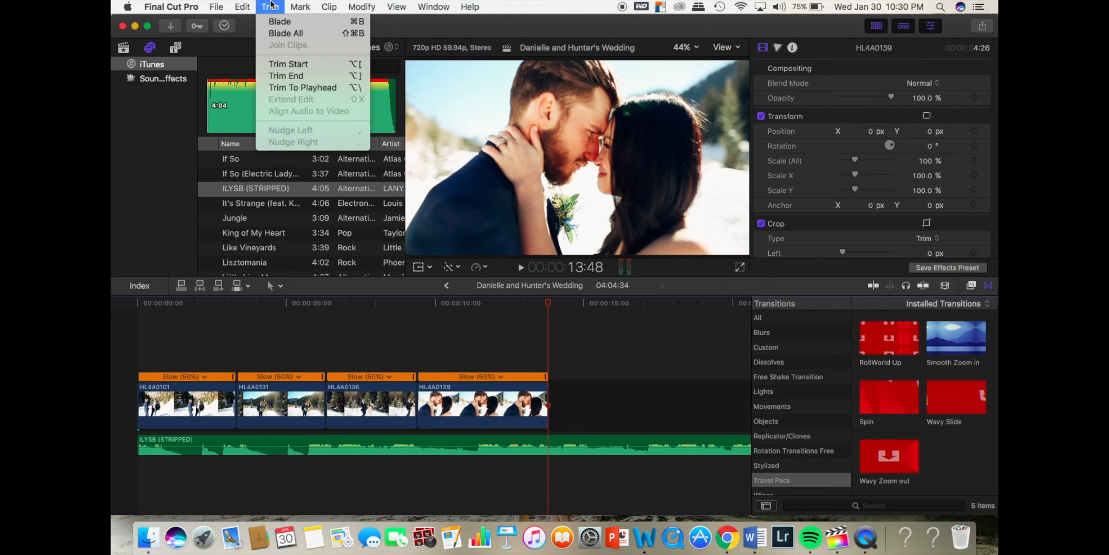
{"action": "left_click", "coordinate": [284, 33]}
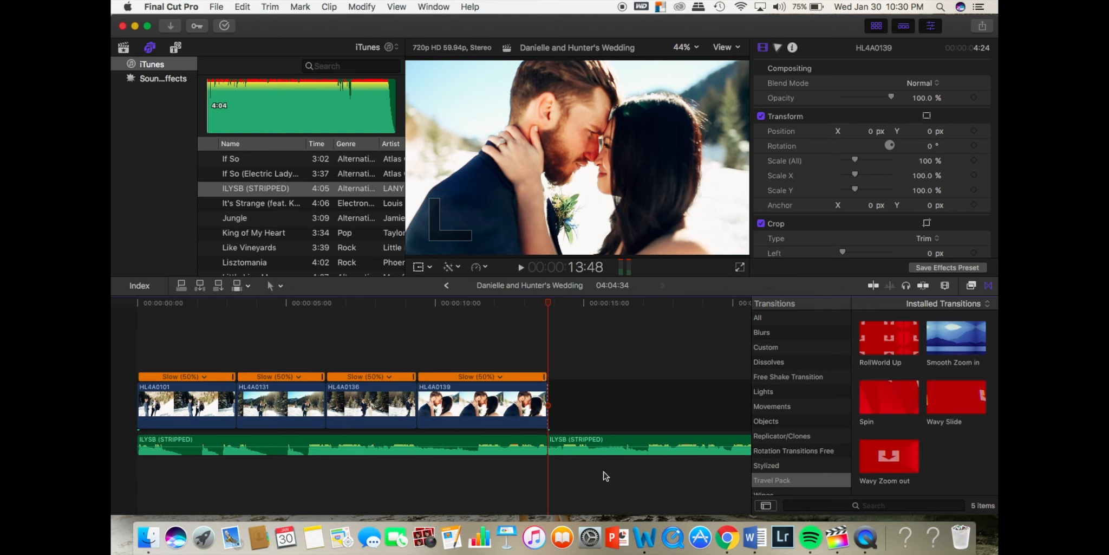
{"action": "left_click", "coordinate": [606, 443]}
{"action": "key", "text": "Delete"}
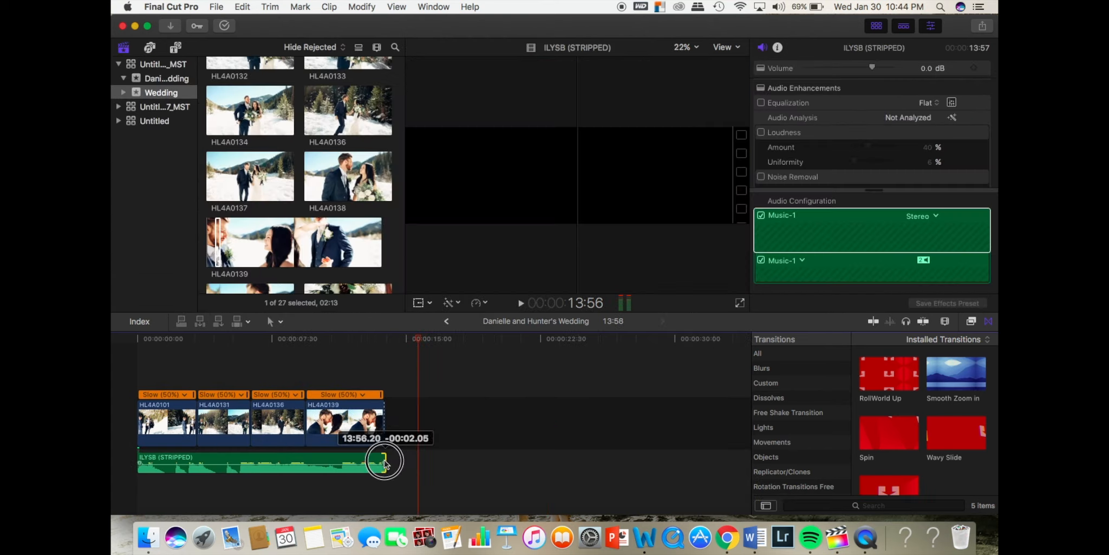
Step: Extend the music clip past the last video clip to about 17:52 and give its end a long fade-out
{"action": "left_click_drag", "start_coordinate": [383, 459], "coordinate": [455, 465]}
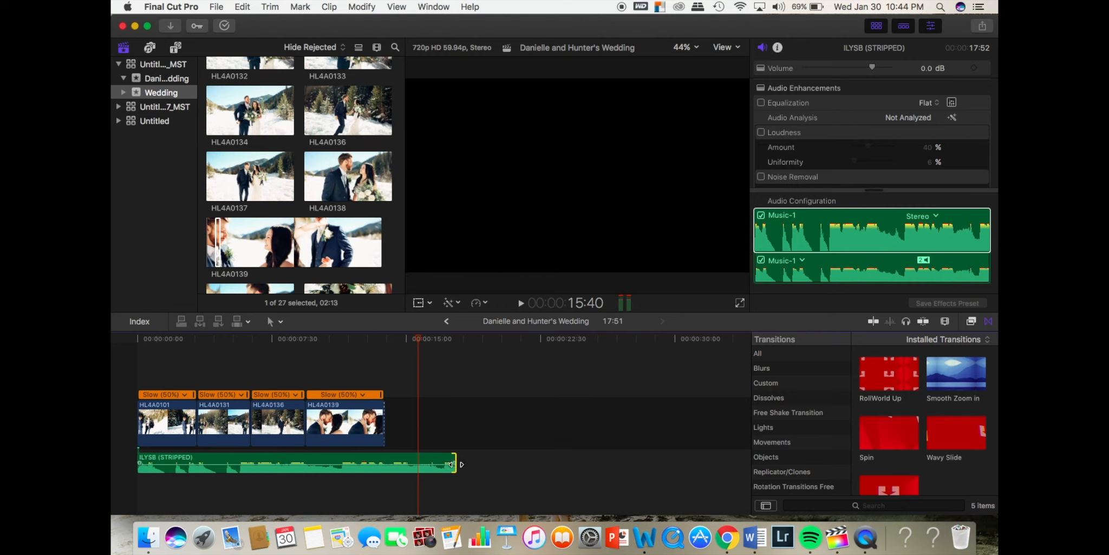
{"action": "left_click_drag", "start_coordinate": [450, 464], "coordinate": [323, 477]}
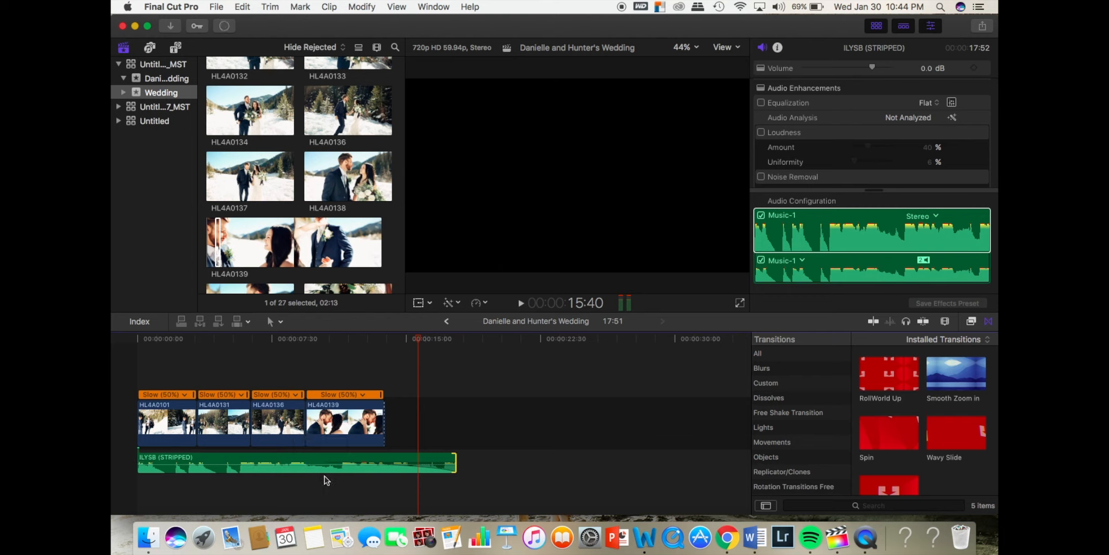
Step: Add a Basic Title to the timeline directly after the last video clip, above the extended music
{"action": "scroll", "coordinate": [355, 220], "scroll_direction": "up", "scroll_amount": 3}
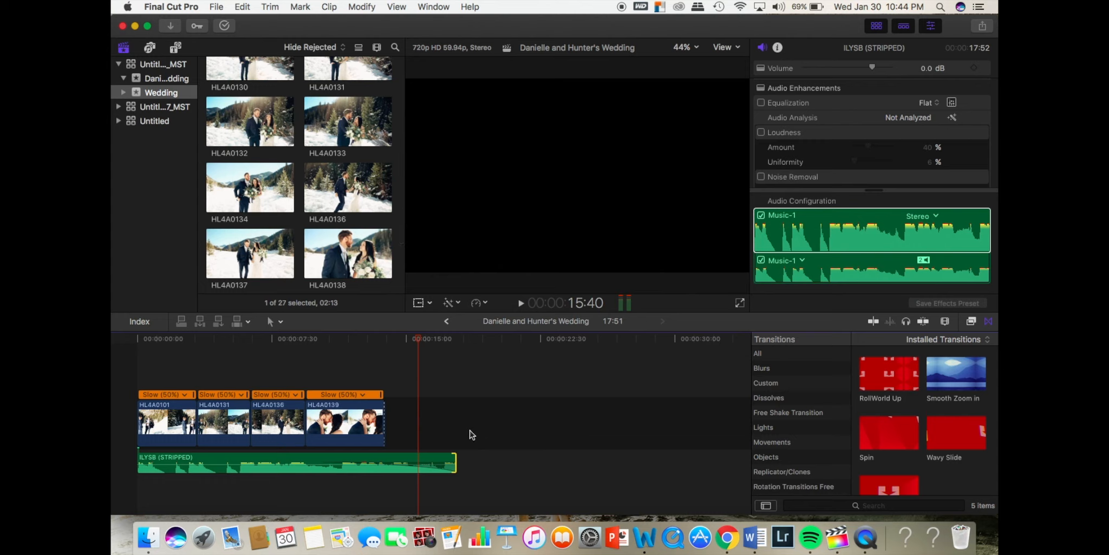
{"action": "left_click", "coordinate": [176, 48]}
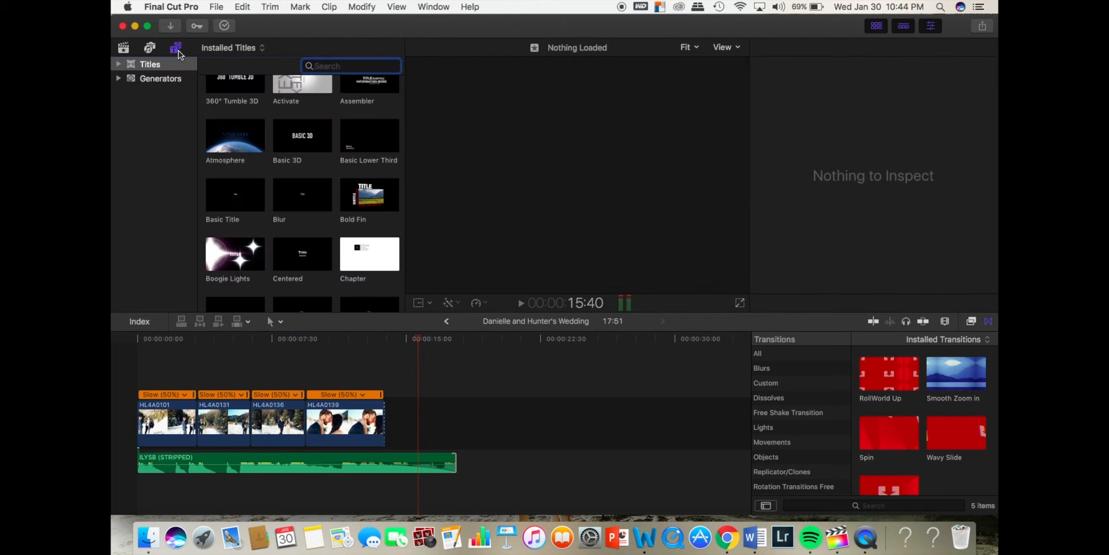
{"action": "scroll", "coordinate": [225, 195], "scroll_direction": "down", "scroll_amount": 1}
{"action": "left_click", "coordinate": [225, 190]}
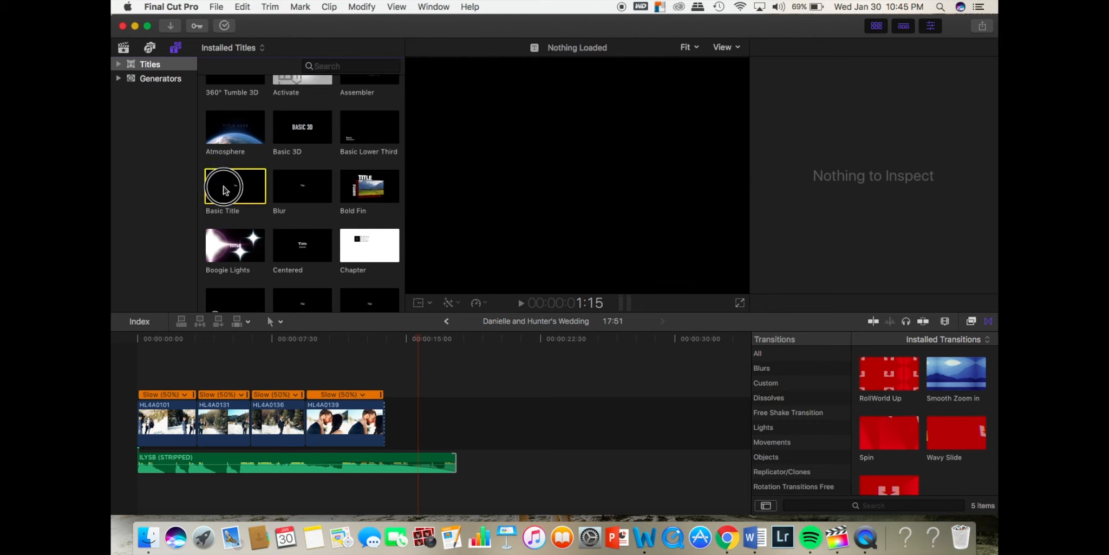
{"action": "left_click_drag", "start_coordinate": [225, 189], "coordinate": [381, 419]}
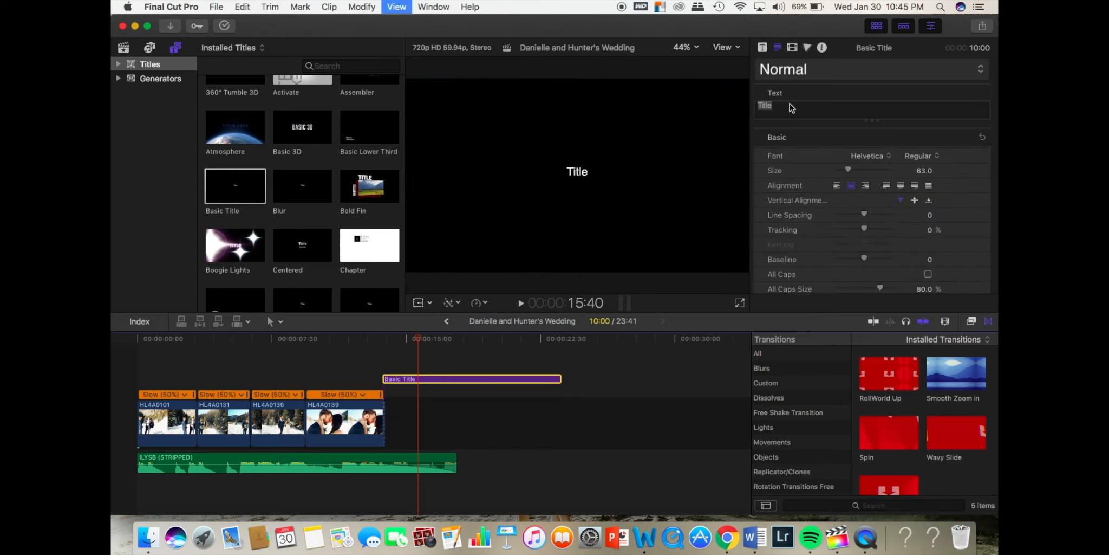
Step: Replace the title's placeholder text with the couple's first names joined by "and"
{"action": "double_click", "coordinate": [786, 106]}
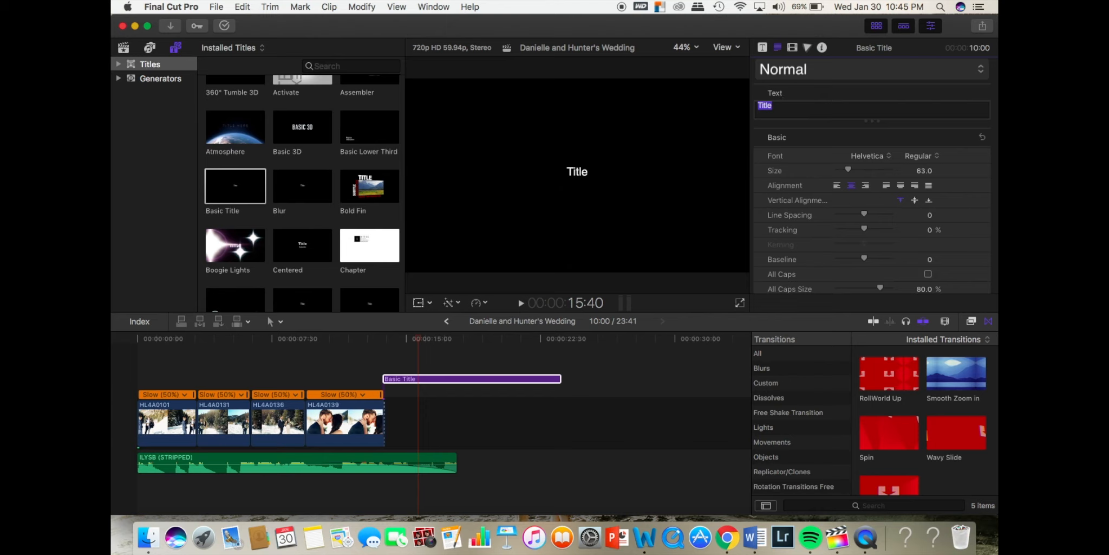
{"action": "type", "text": "Hun"}
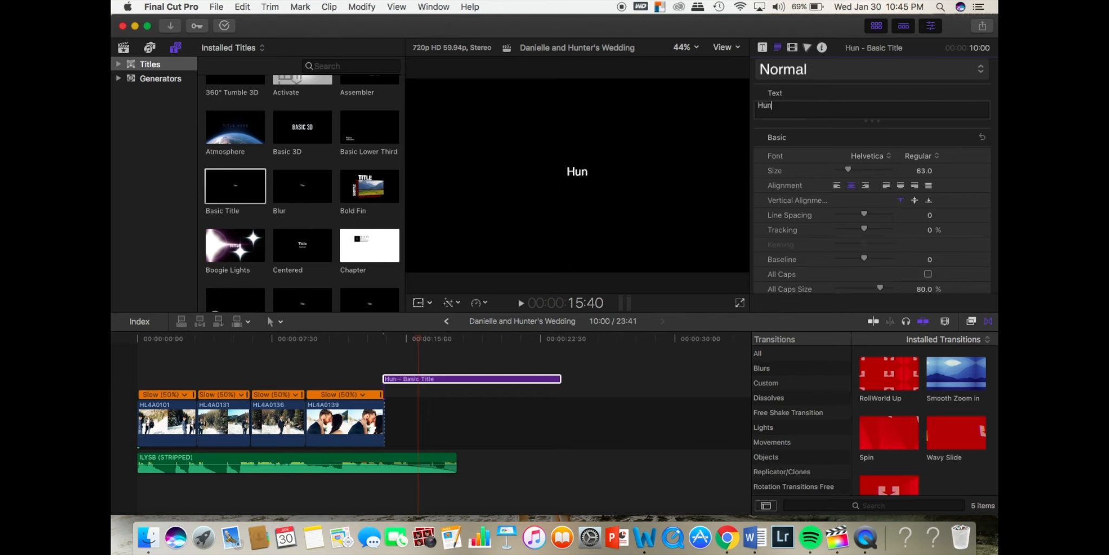
{"action": "key", "text": "BackSpace"}
{"action": "key", "text": "BackSpace"}
{"action": "key", "text": "BackSpace"}
{"action": "type", "text": "Danielle and "}
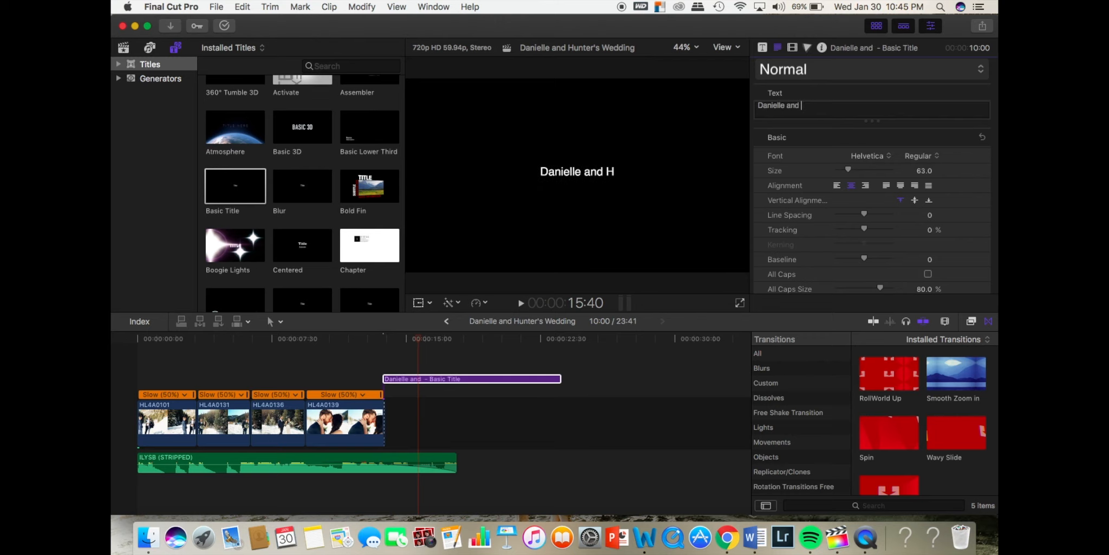
{"action": "type", "text": "Hunter"}
Step: Format the title in Hiragino Sans with size 89 and tracking of about 30%
{"action": "left_click", "coordinate": [868, 155]}
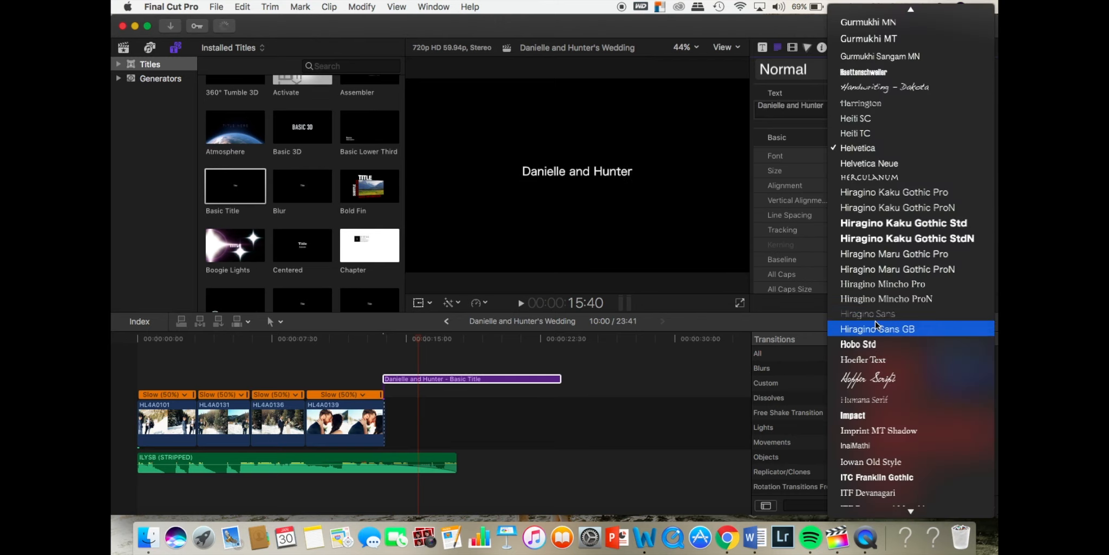
{"action": "left_click", "coordinate": [875, 315]}
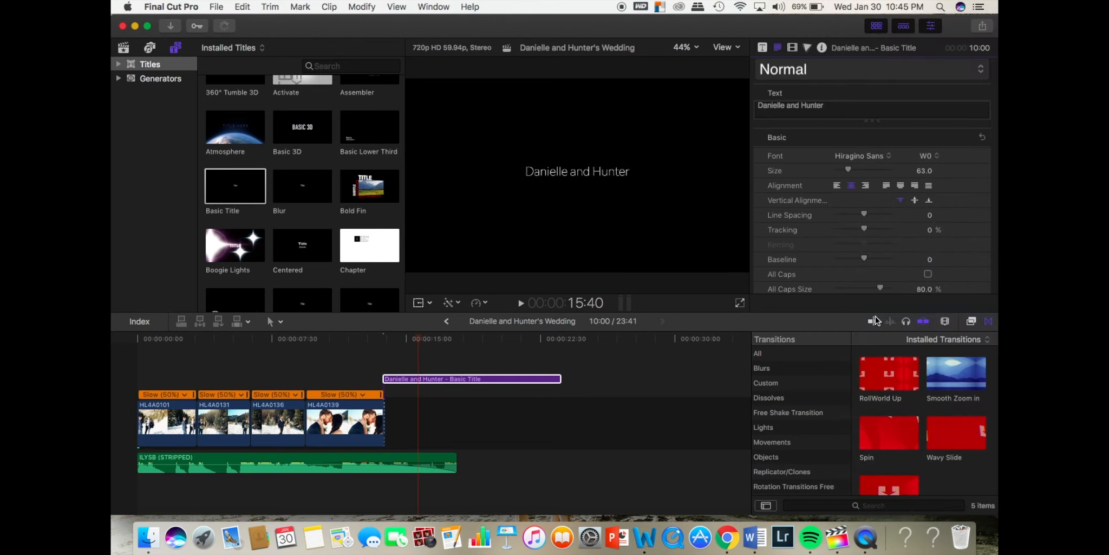
{"action": "left_click", "coordinate": [848, 170]}
{"action": "left_click_drag", "start_coordinate": [848, 170], "coordinate": [853, 172]}
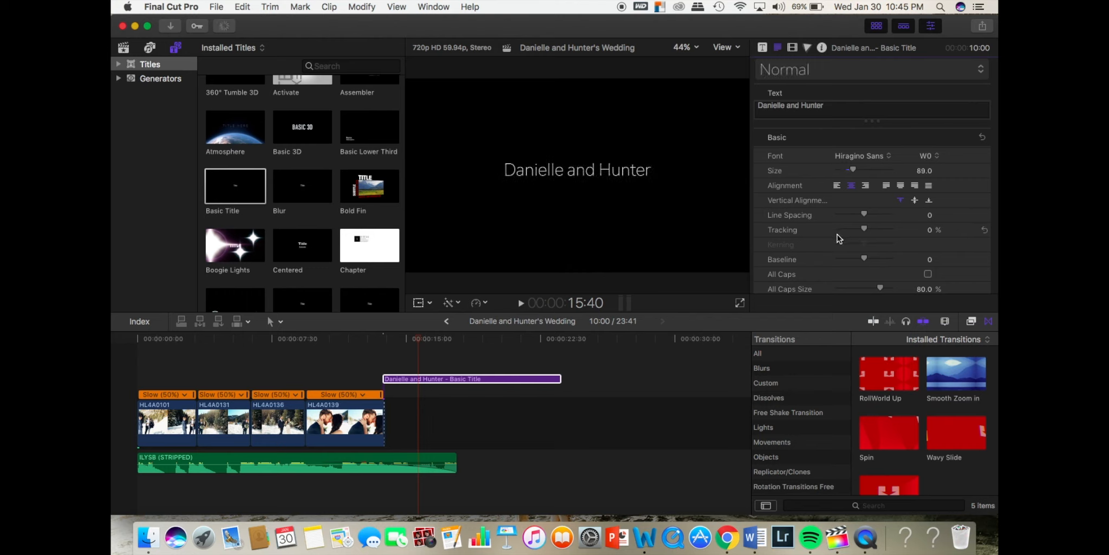
{"action": "left_click_drag", "start_coordinate": [863, 230], "coordinate": [871, 231]}
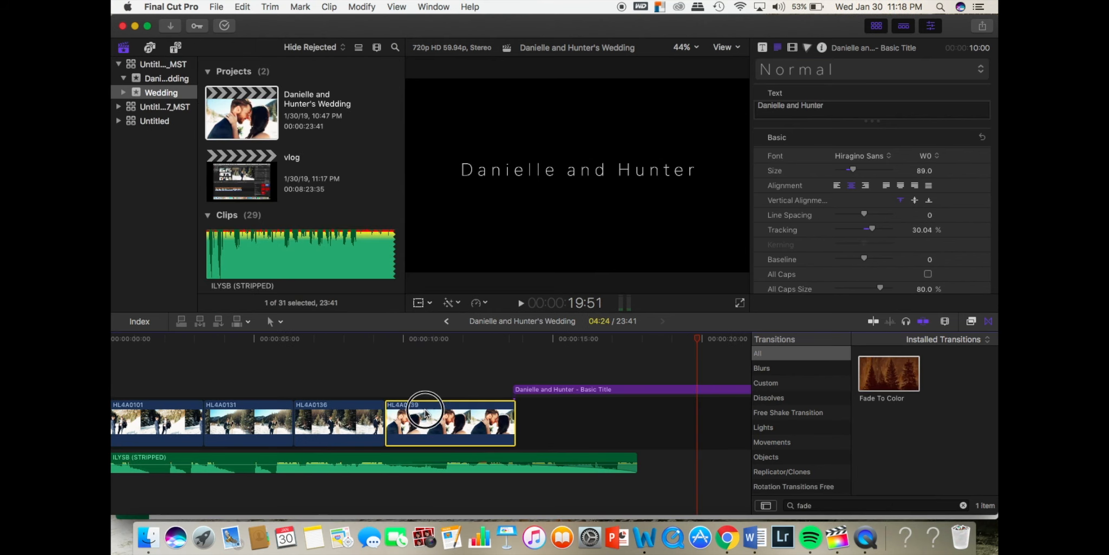
Step: Select the last video clip, HL4A0139, on the timeline
{"action": "left_click", "coordinate": [428, 415]}
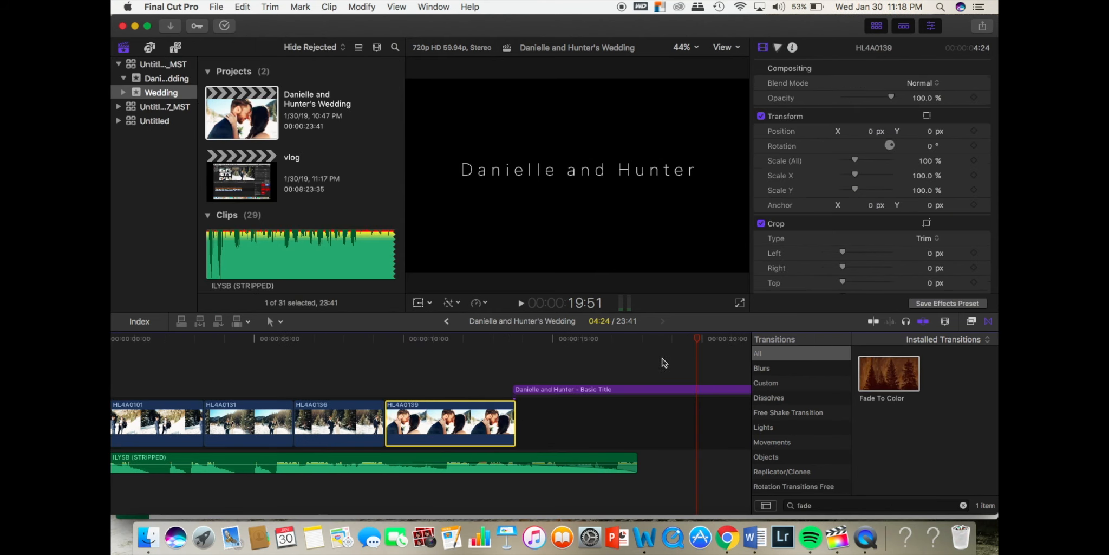